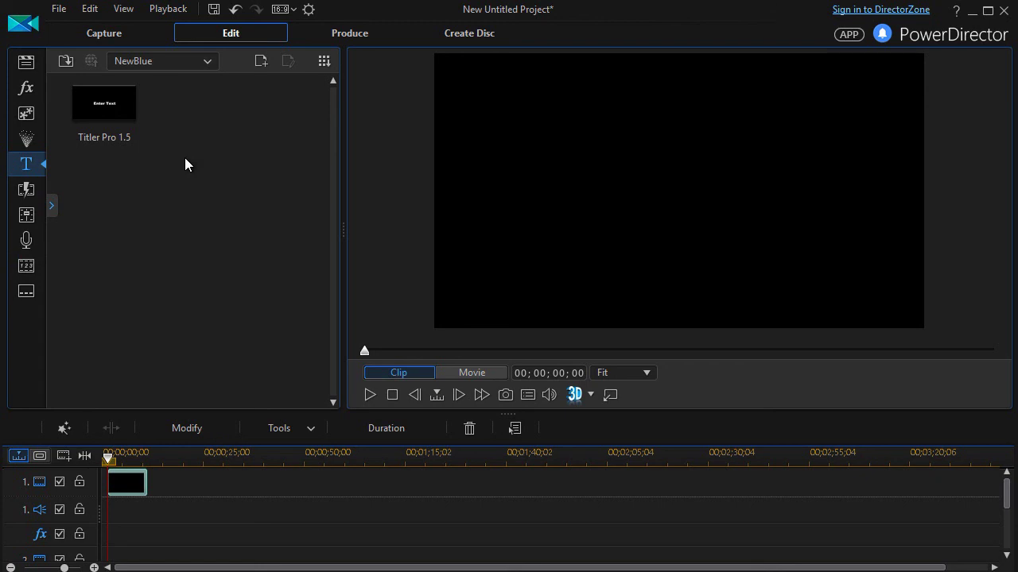
Step: Select the NewBlue Titler Pro 1.5 title template in the Titles room
left_click(101, 97)
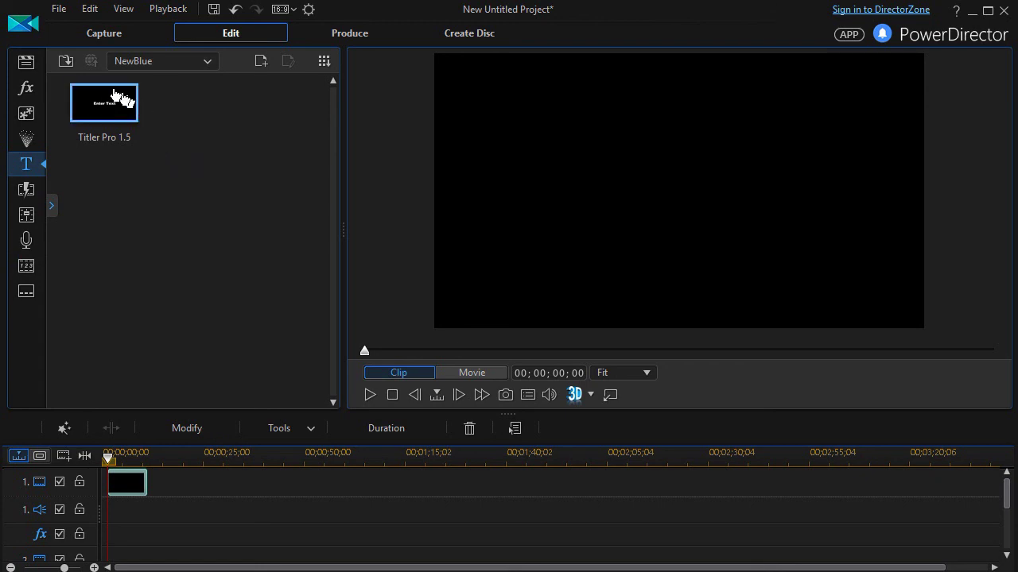
Step: Open the title clip in Titler Pro, enlarge its window to full screen, and add a text paragraph
double_click(129, 492)
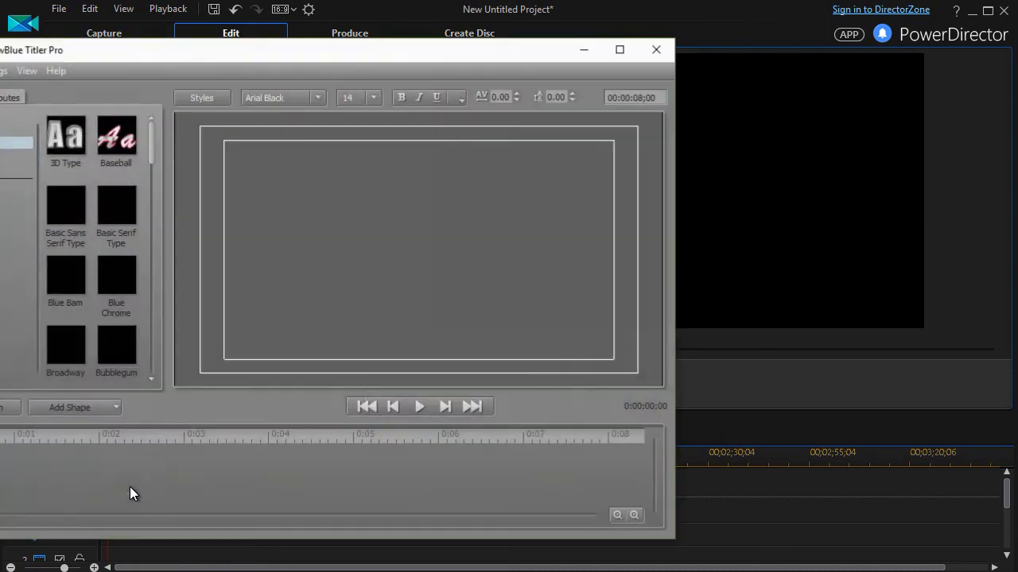
left_click_drag(233, 57, 357, 41)
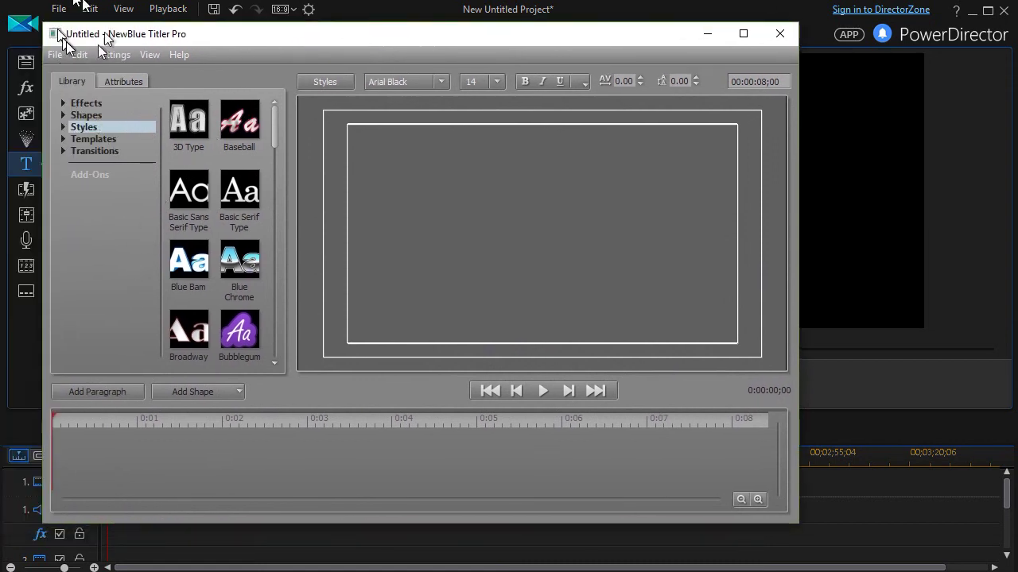
left_click_drag(203, 38, 160, 14)
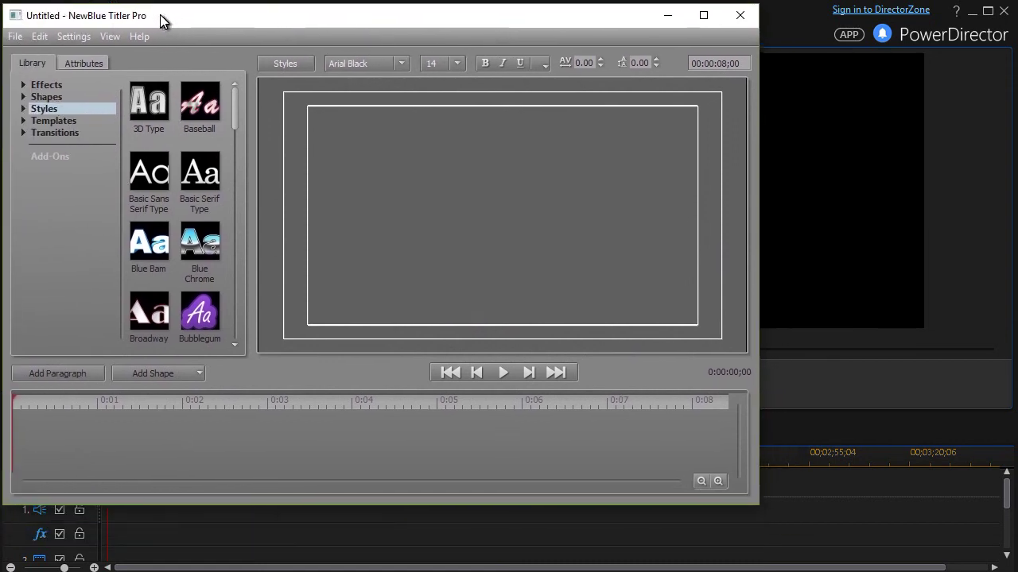
left_click_drag(760, 510, 1016, 564)
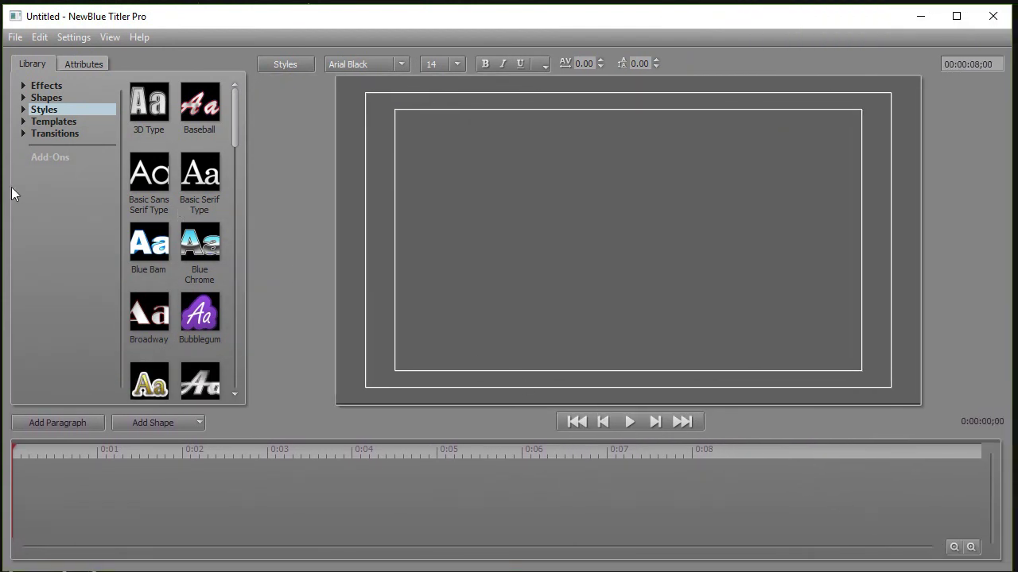
left_click(57, 424)
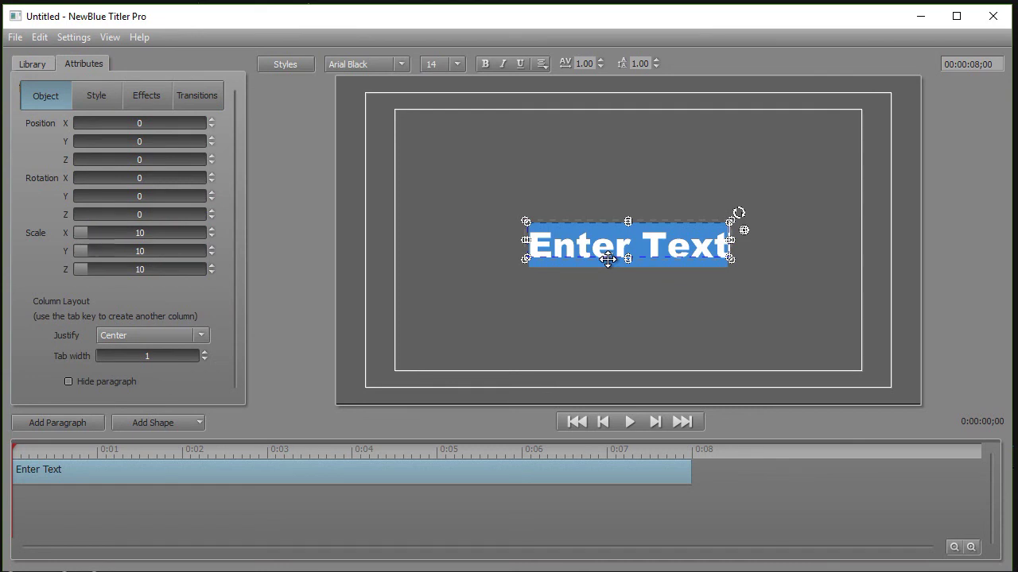
Step: Type 'American Computers', then 'Arizona Division' on a second line, correcting the misspelling
type("Ameri")
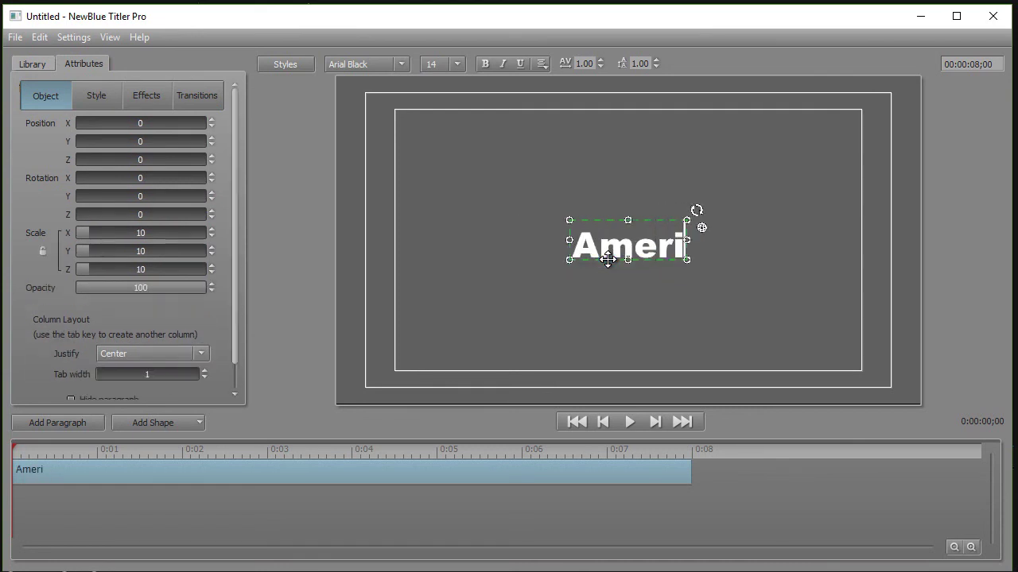
type("can Com")
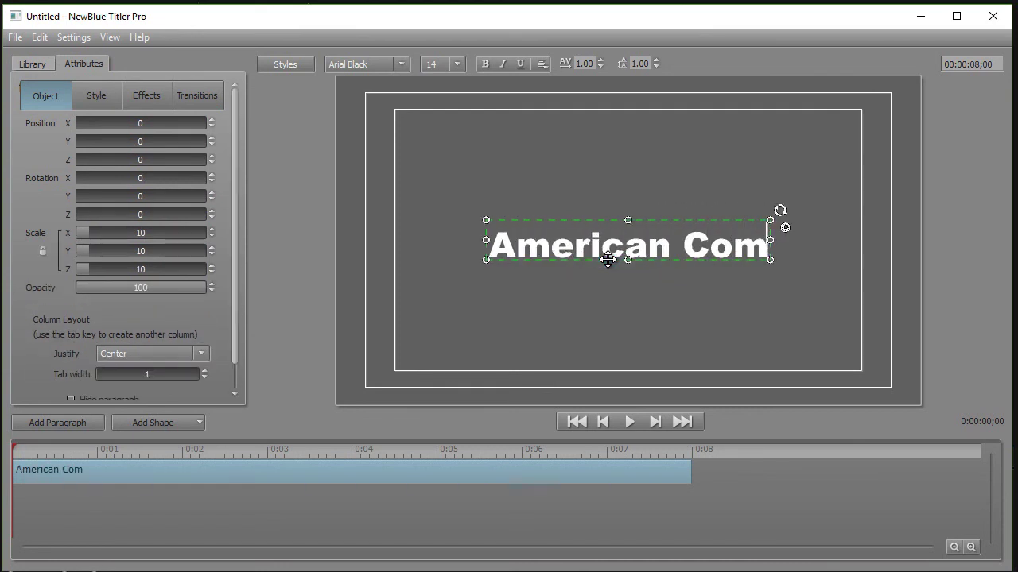
type("puter")
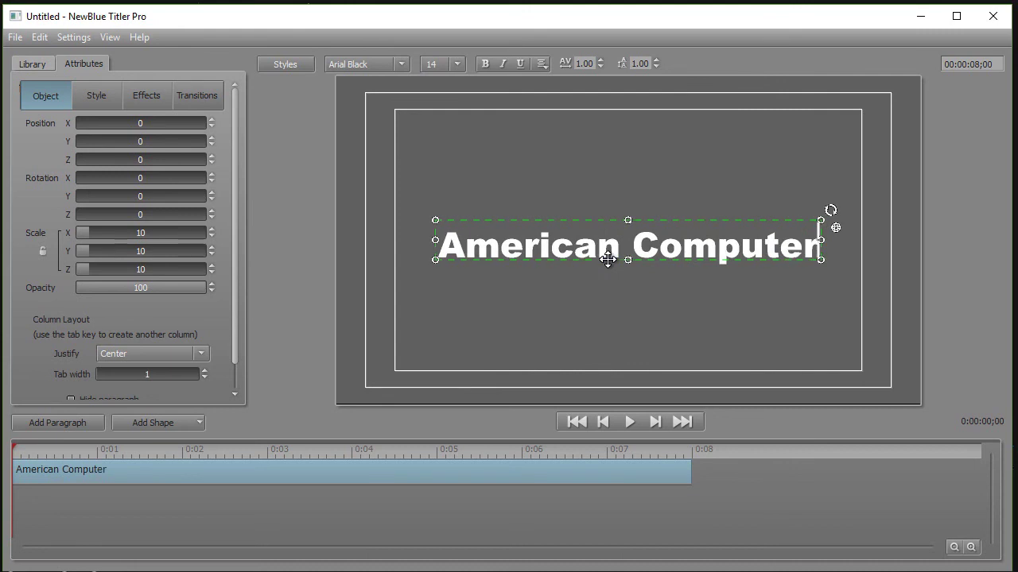
type("s")
key("Return")
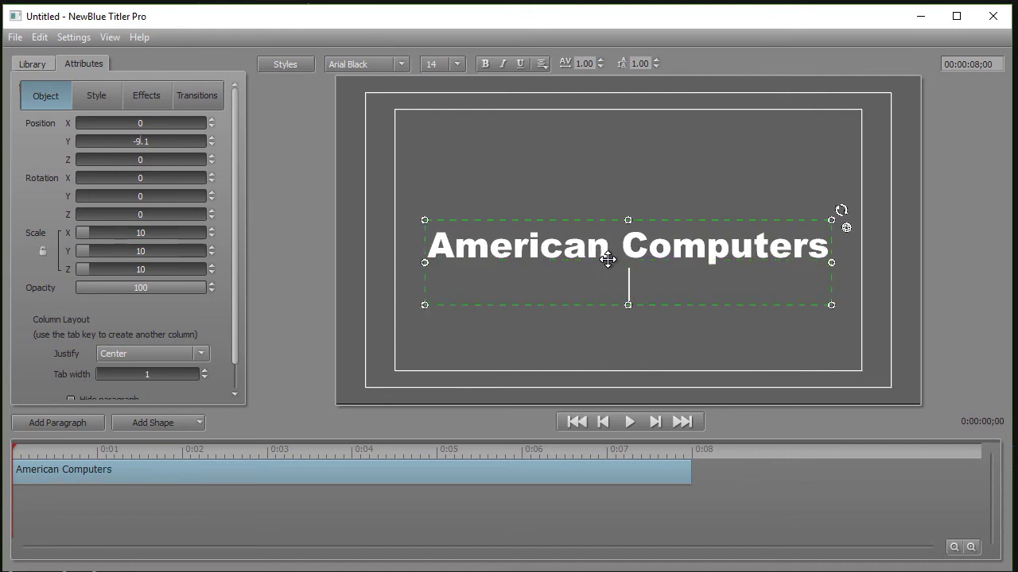
type("Arizona Di")
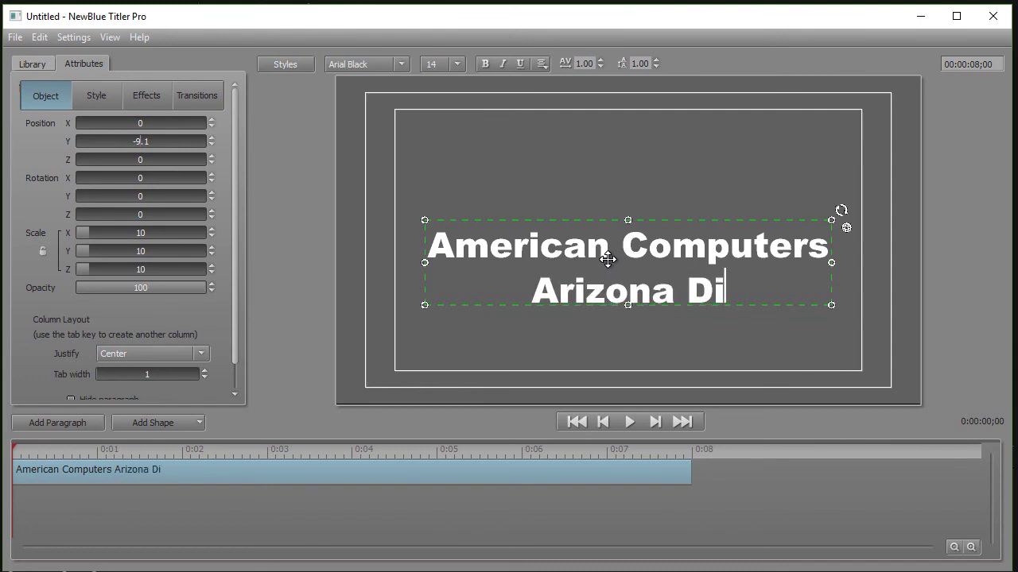
type("visoin")
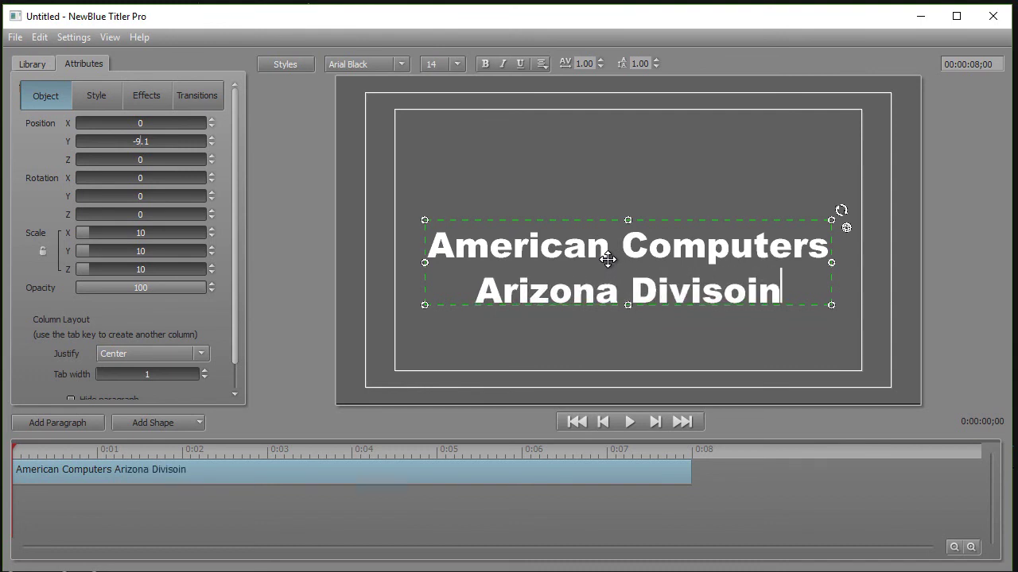
key("BackSpace")
key("BackSpace")
key("BackSpace")
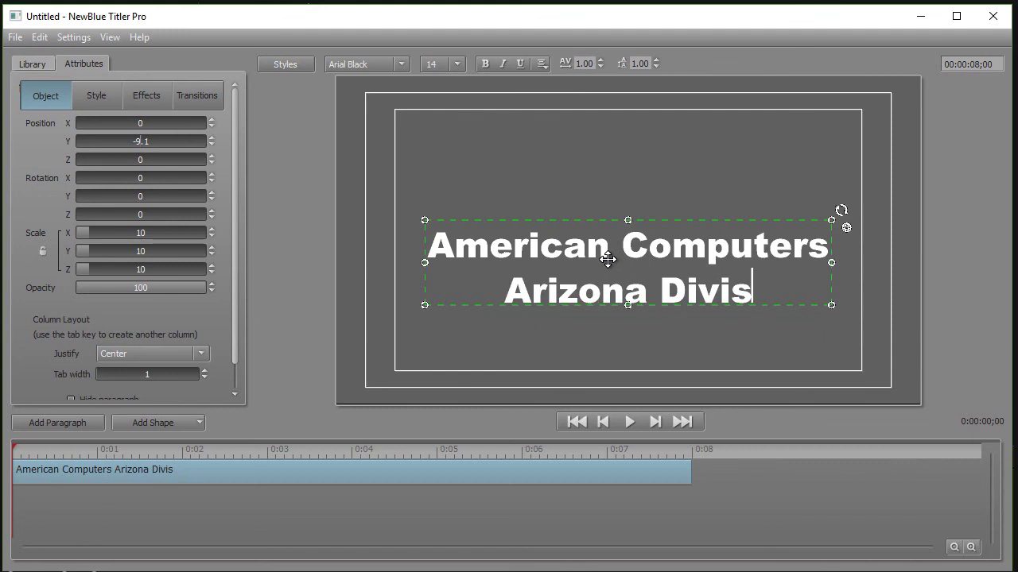
type("ion")
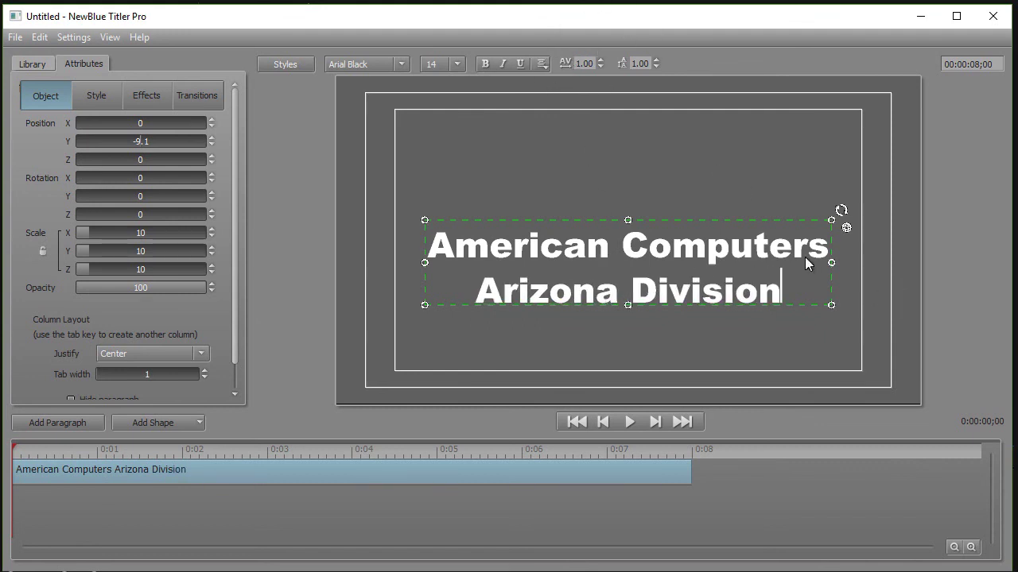
Step: Right-align the title text and select the Arizona Division line
left_click(542, 64)
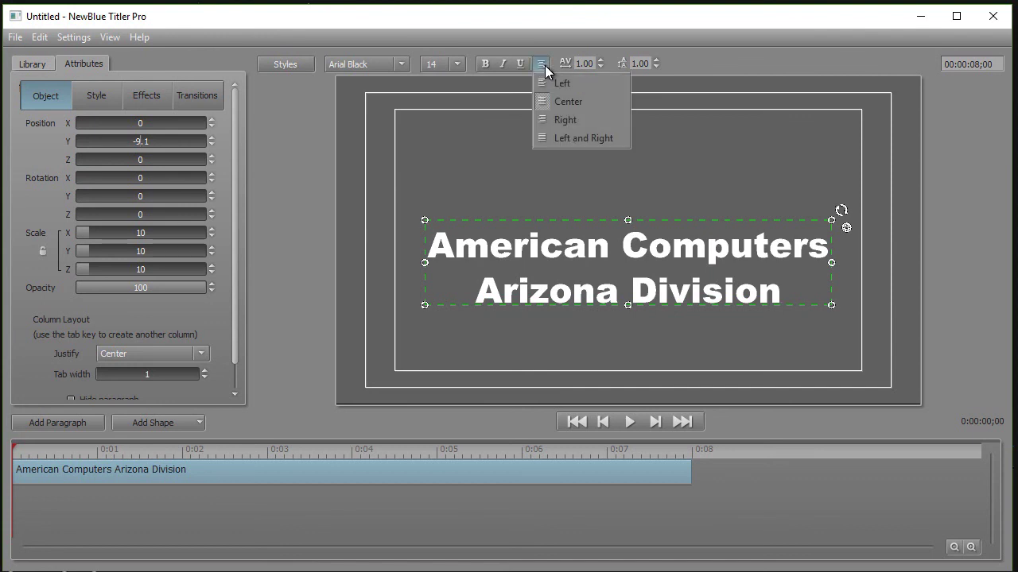
left_click(602, 121)
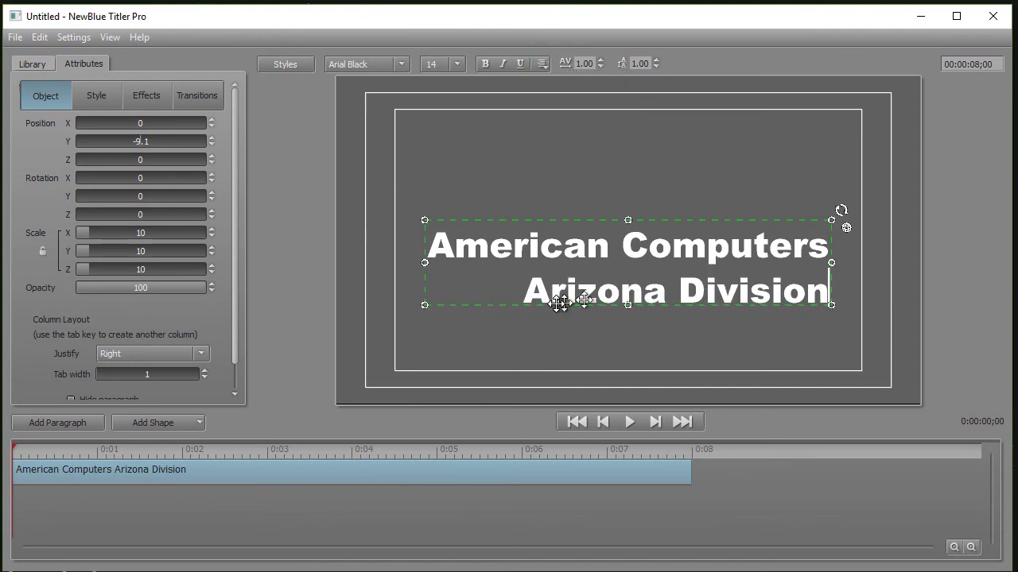
left_click(525, 294)
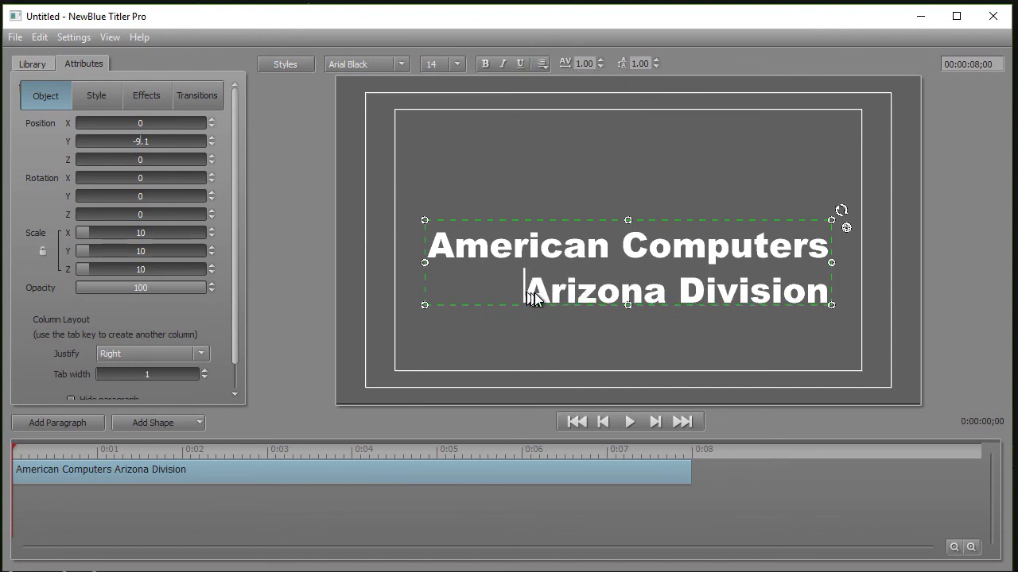
left_click_drag(526, 294, 840, 305)
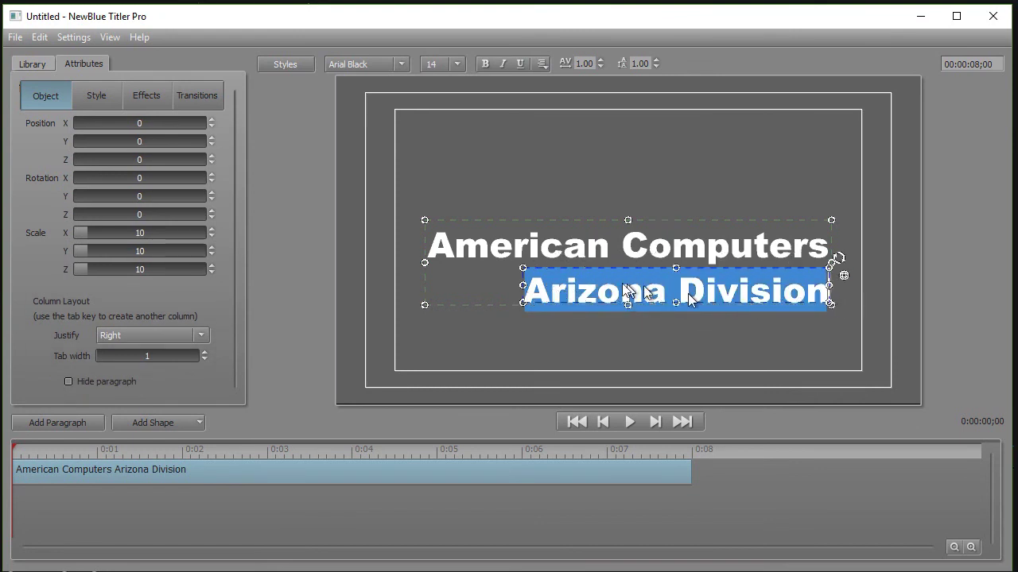
Step: Set Arizona Division in the Alien League font at size 9
left_click(401, 63)
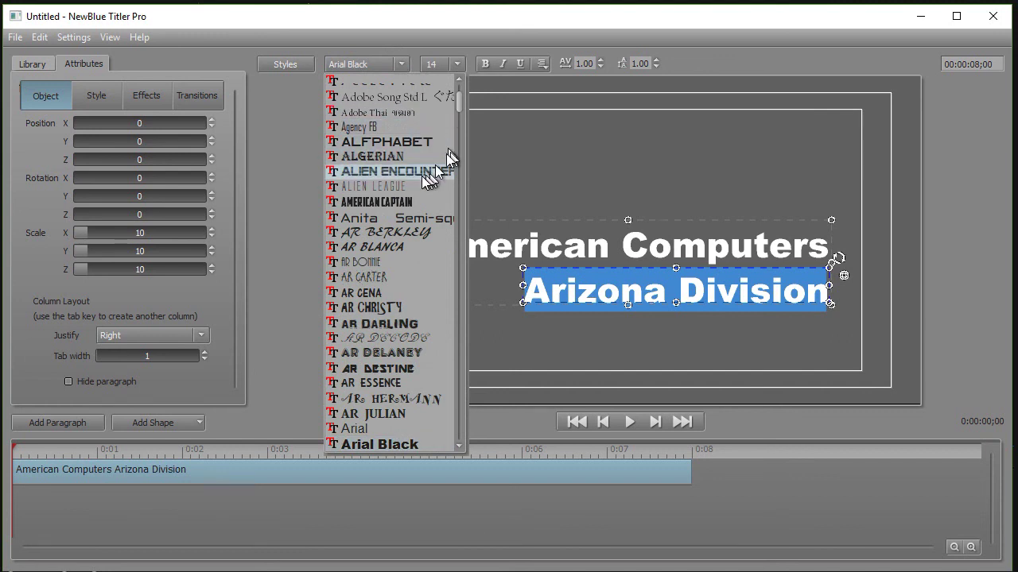
left_click(418, 189)
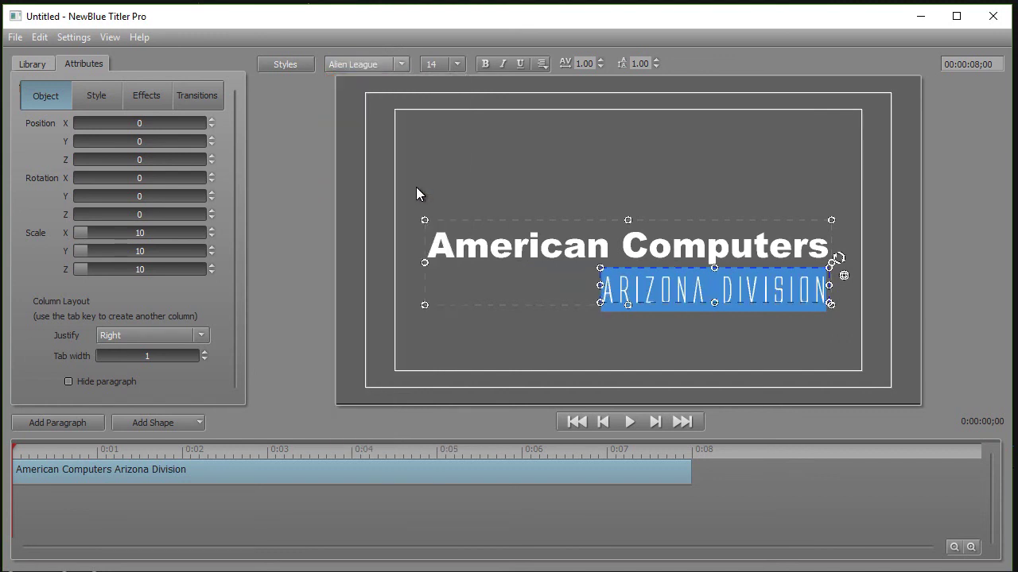
left_click(456, 63)
left_click(438, 110)
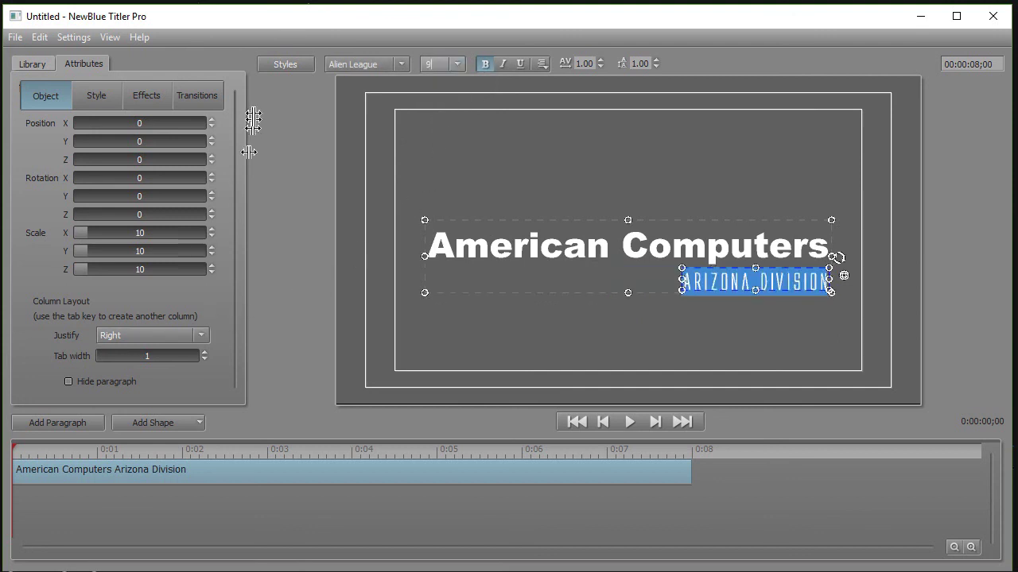
Step: Make the Arizona Division text face blue
left_click(103, 97)
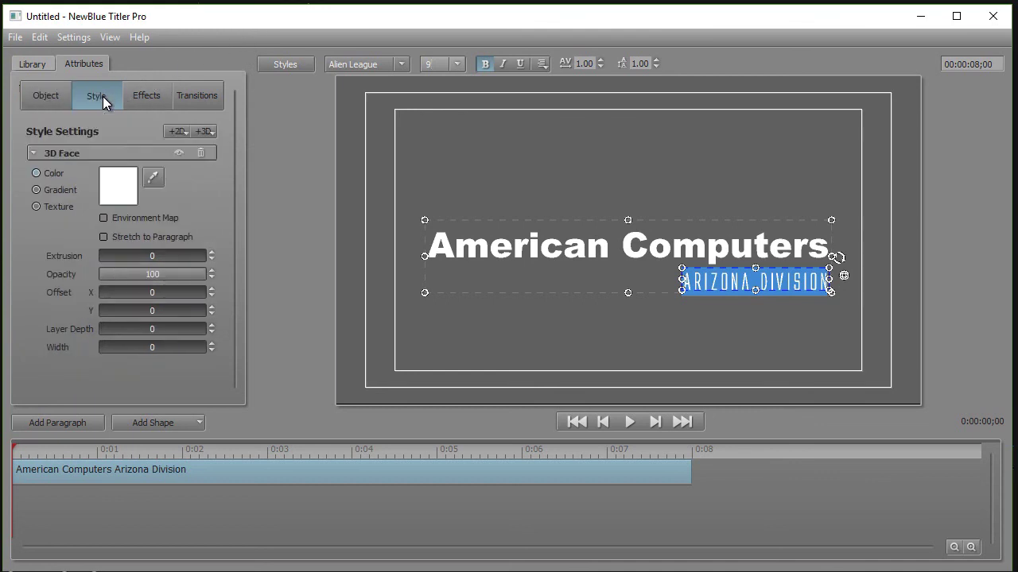
left_click(130, 191)
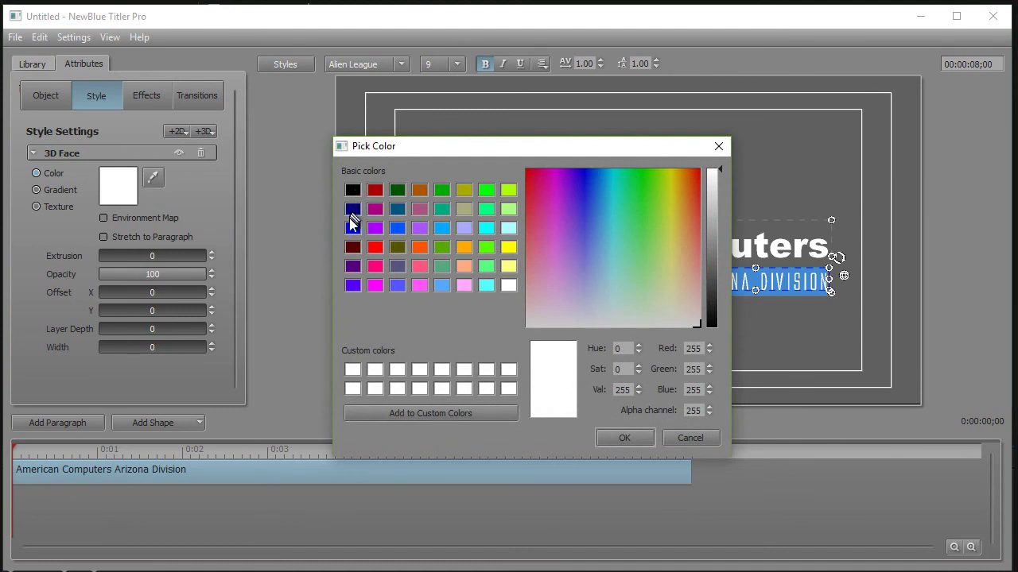
left_click(353, 228)
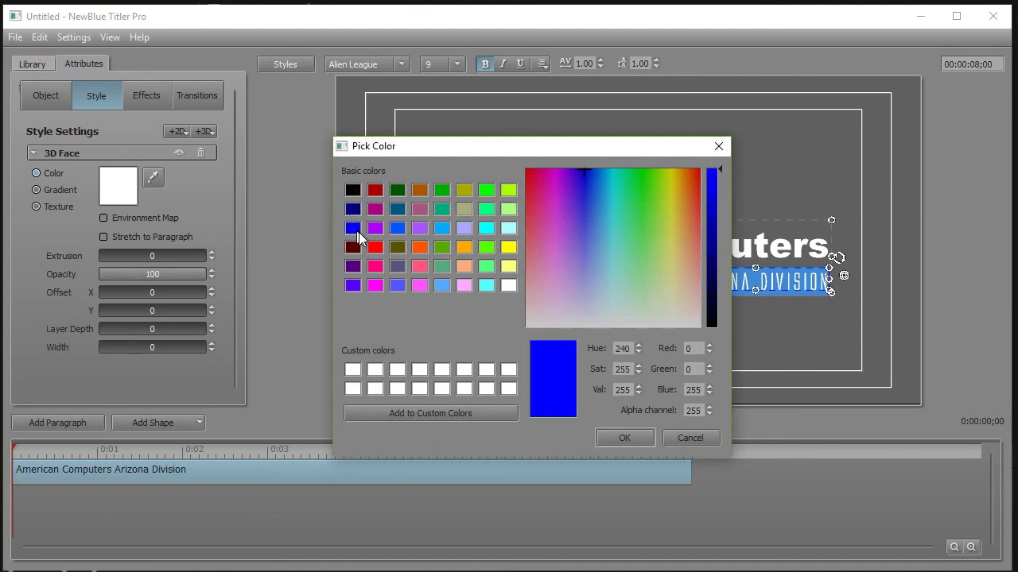
left_click(632, 441)
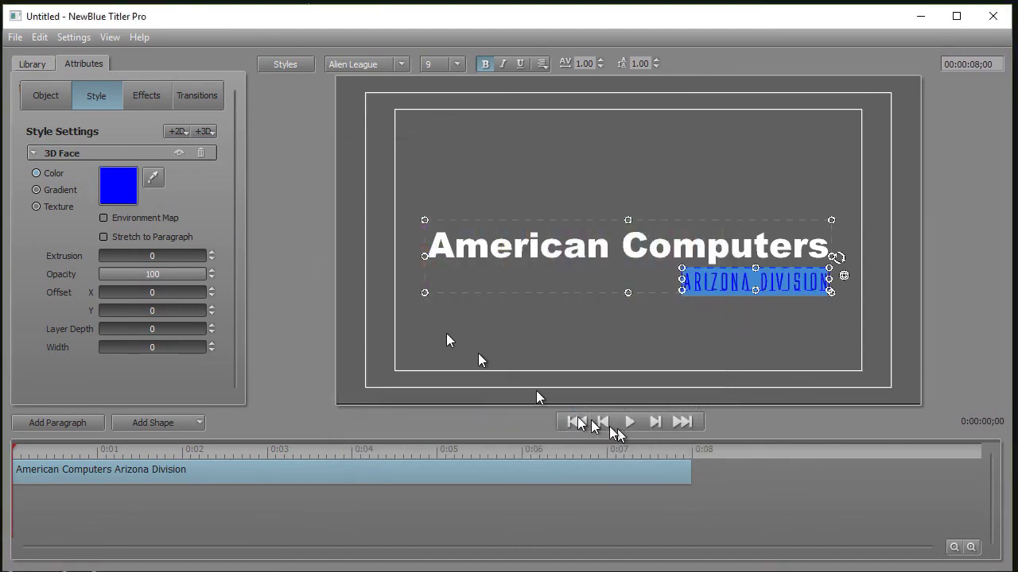
Step: Add a white outline layer to Arizona Division, thickened to 14.6, and preview it
left_click(178, 127)
left_click(198, 167)
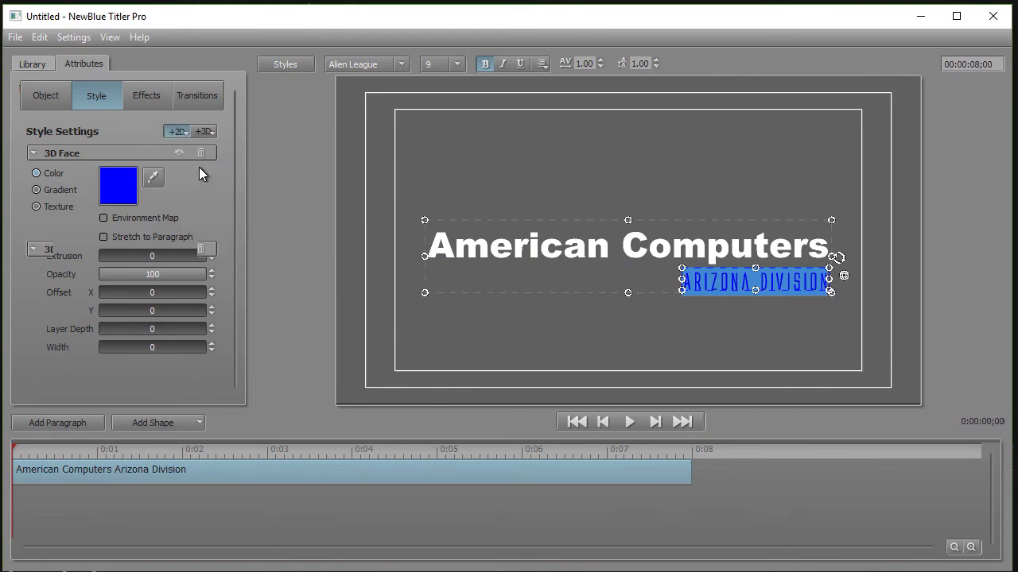
left_click(120, 208)
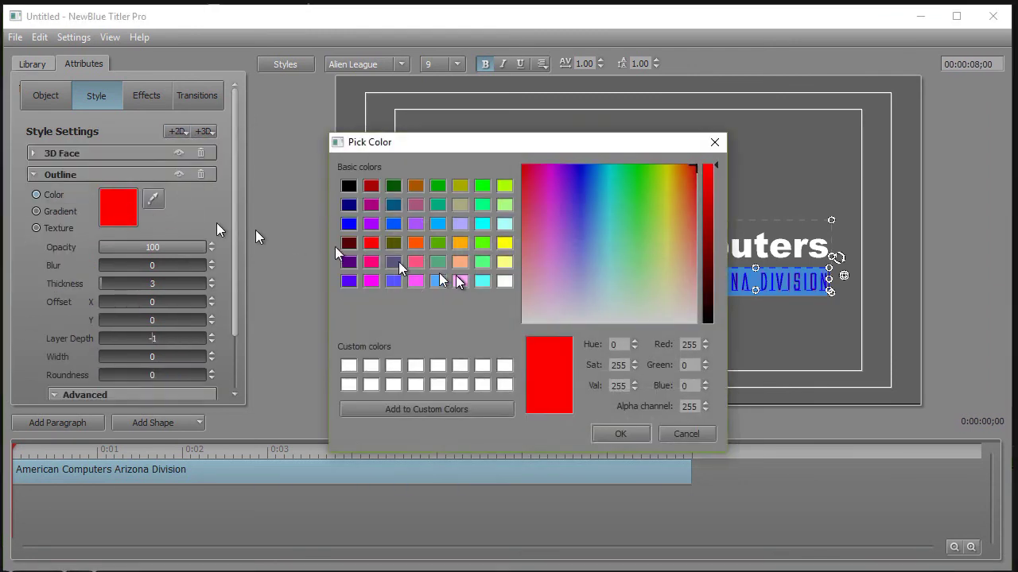
left_click(504, 282)
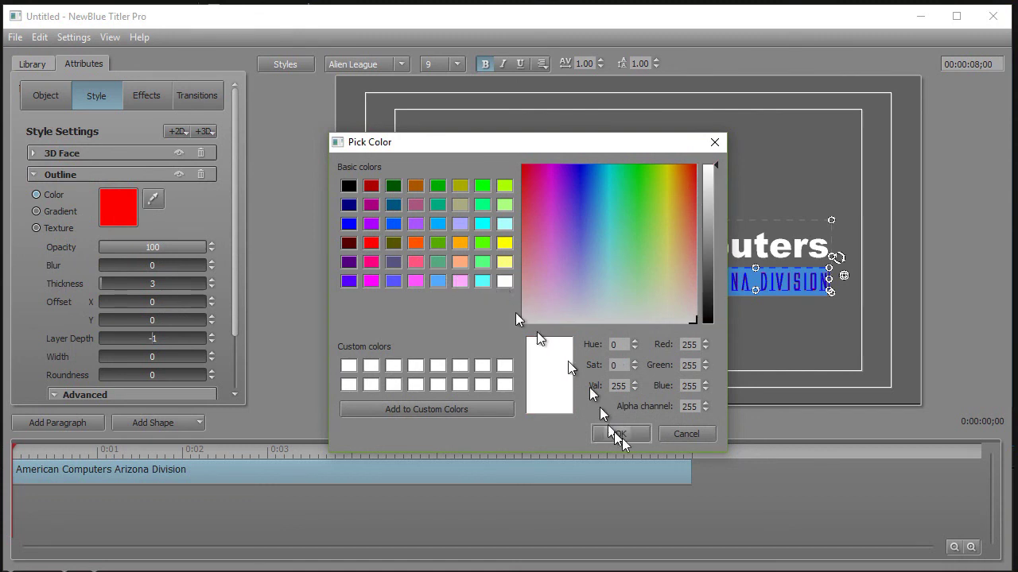
left_click(621, 435)
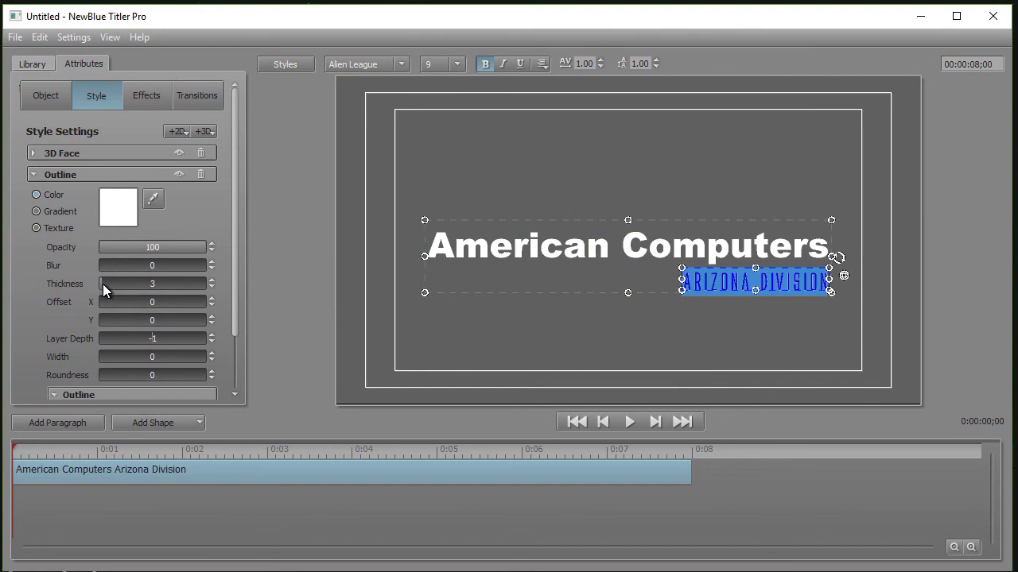
left_click_drag(102, 284, 128, 291)
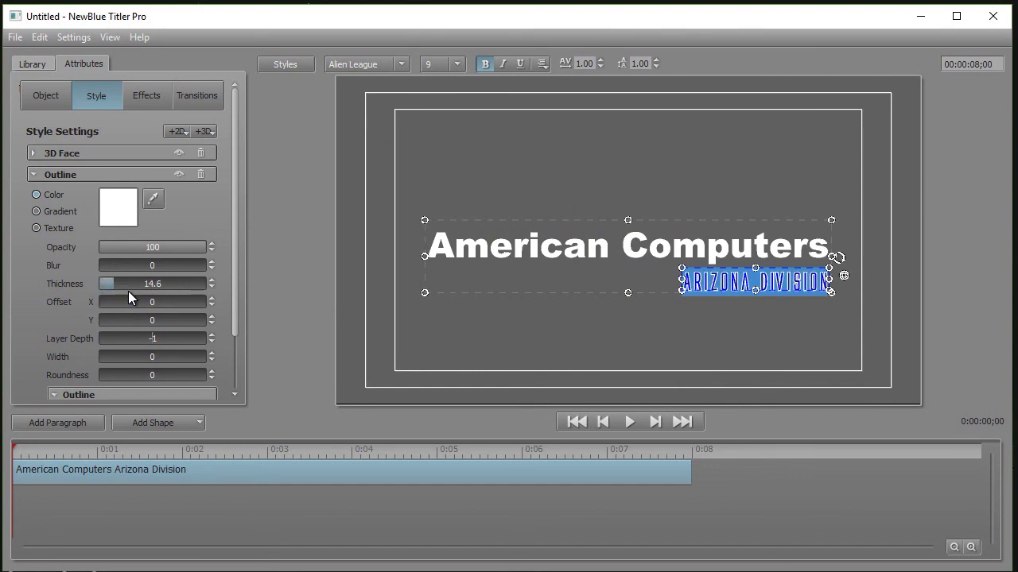
left_click(518, 346)
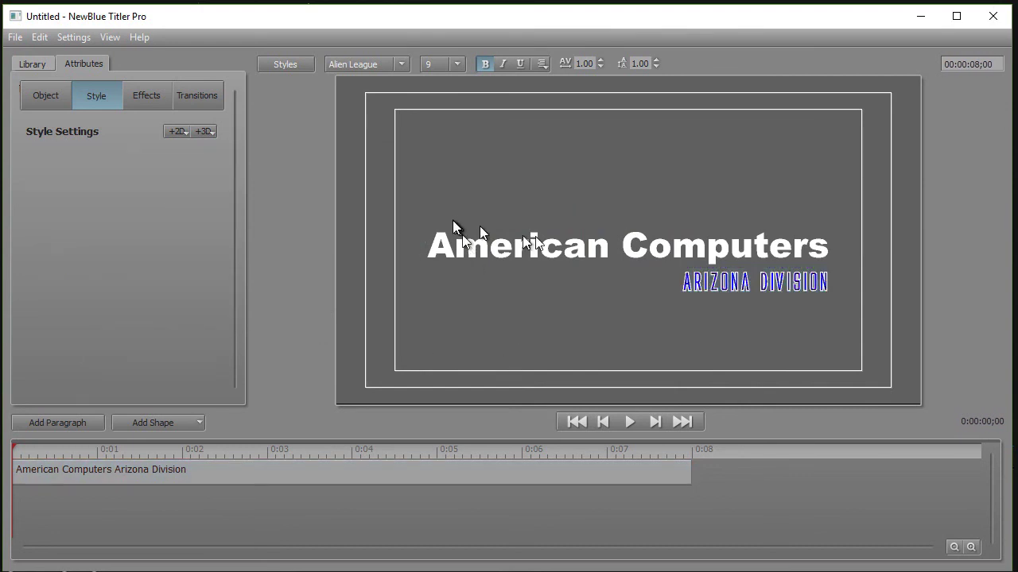
Step: Select the American Computers line for restyling
left_click(617, 243)
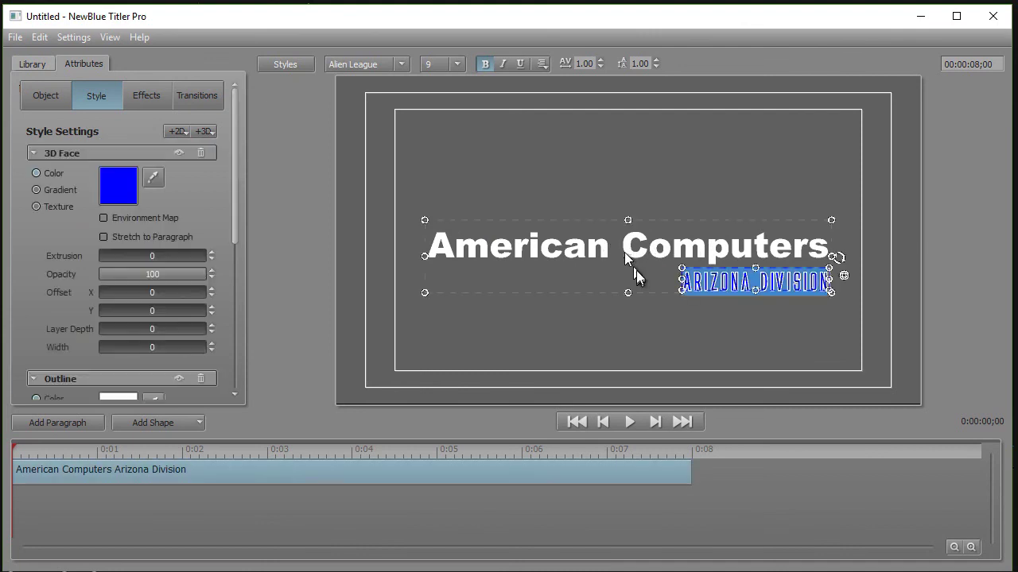
left_click(492, 244)
left_click_drag(438, 249, 830, 255)
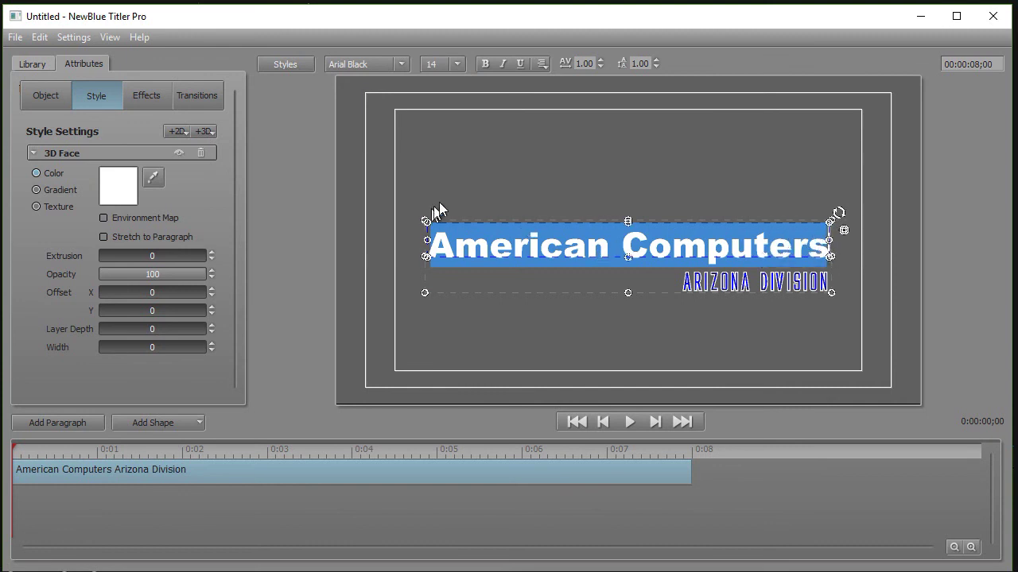
Step: Switch the American Computers face to a gradient with a bright blue first stop
left_click(63, 189)
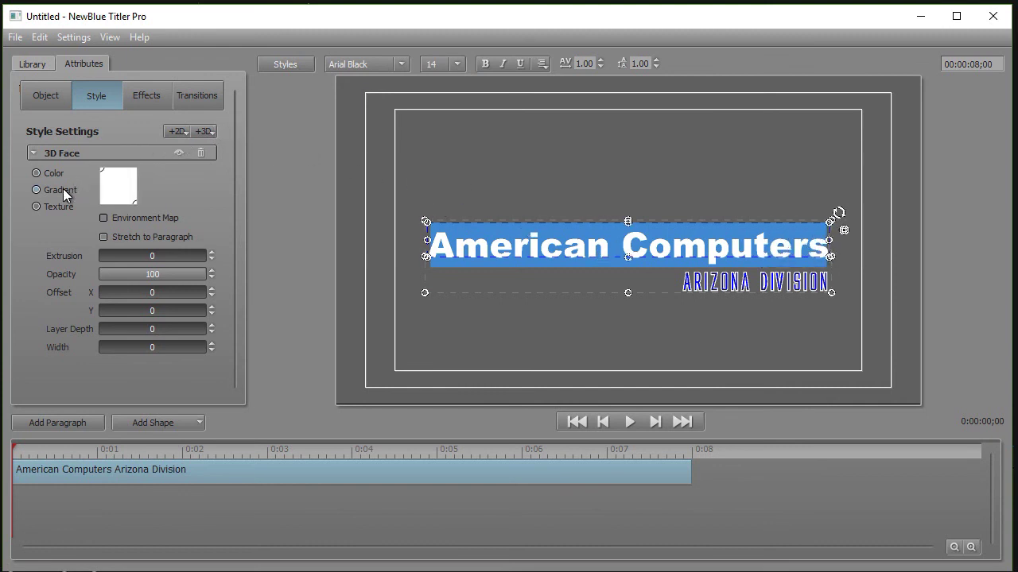
left_click(103, 174)
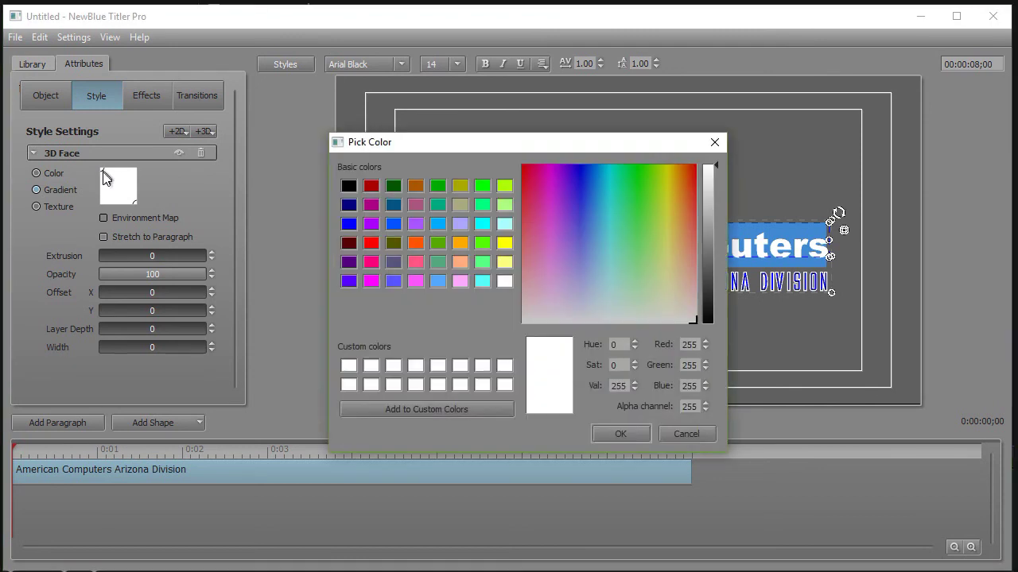
left_click(348, 224)
left_click(616, 434)
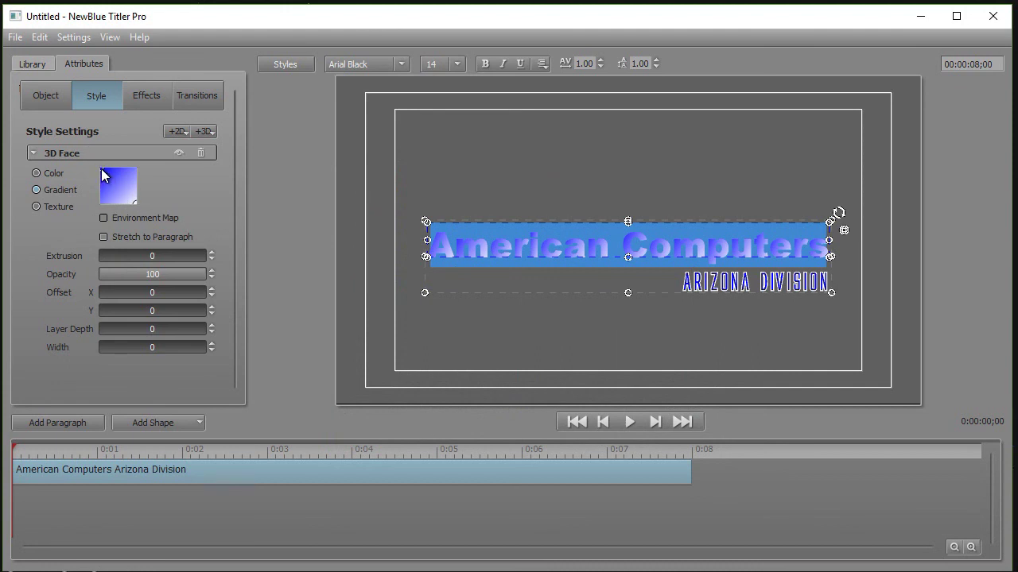
mouse_move(103, 174)
left_mouse_down()
mouse_move(129, 170)
mouse_move(120, 183)
left_mouse_up()
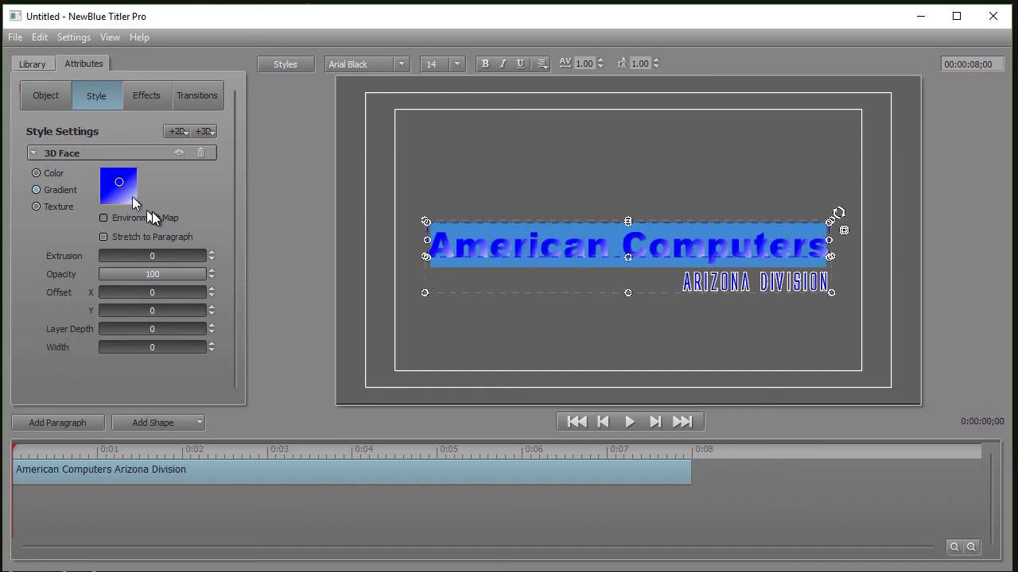
Step: Set the second gradient stop to a darker teal-blue
double_click(133, 203)
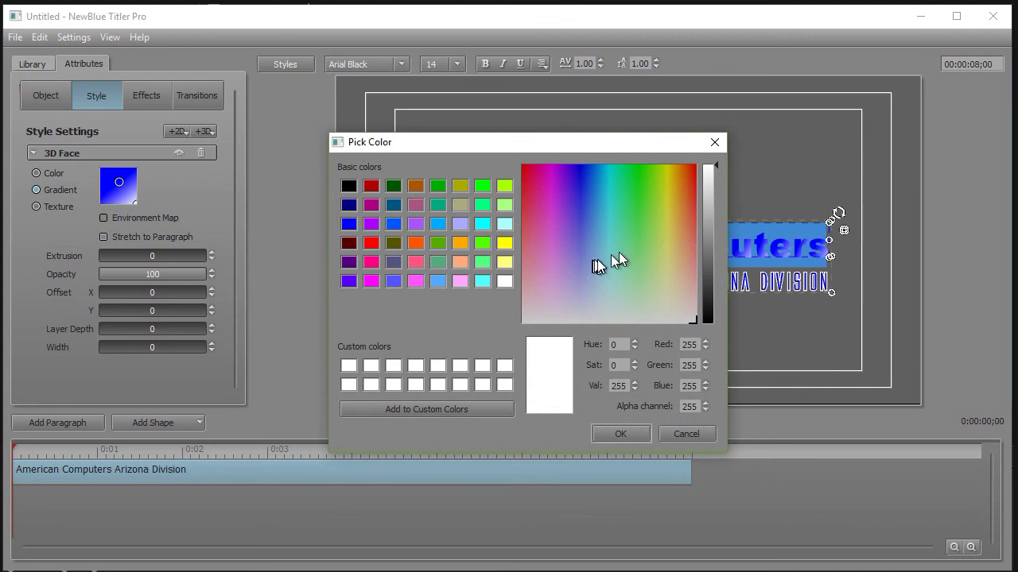
left_click(607, 254)
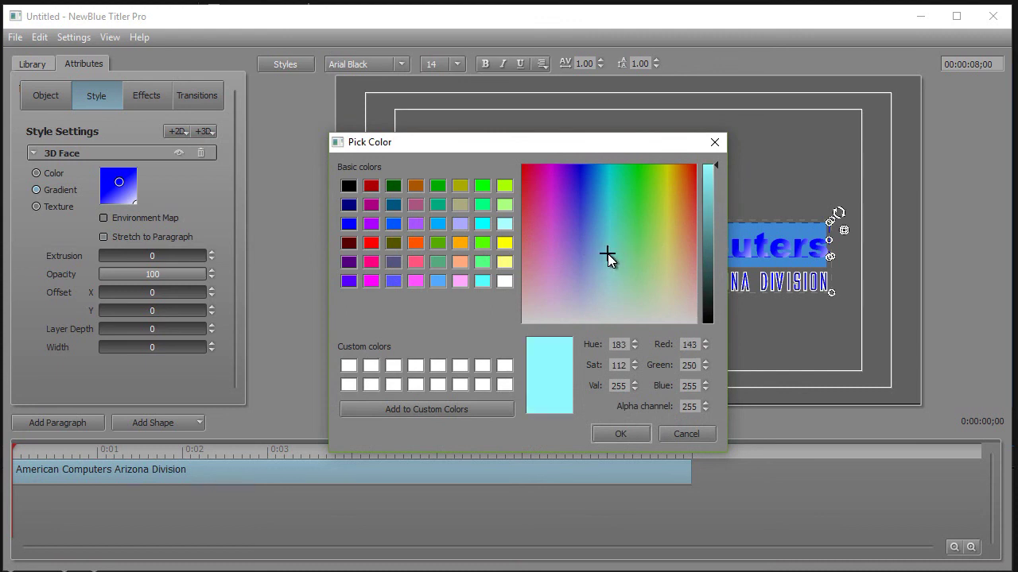
left_click(706, 223)
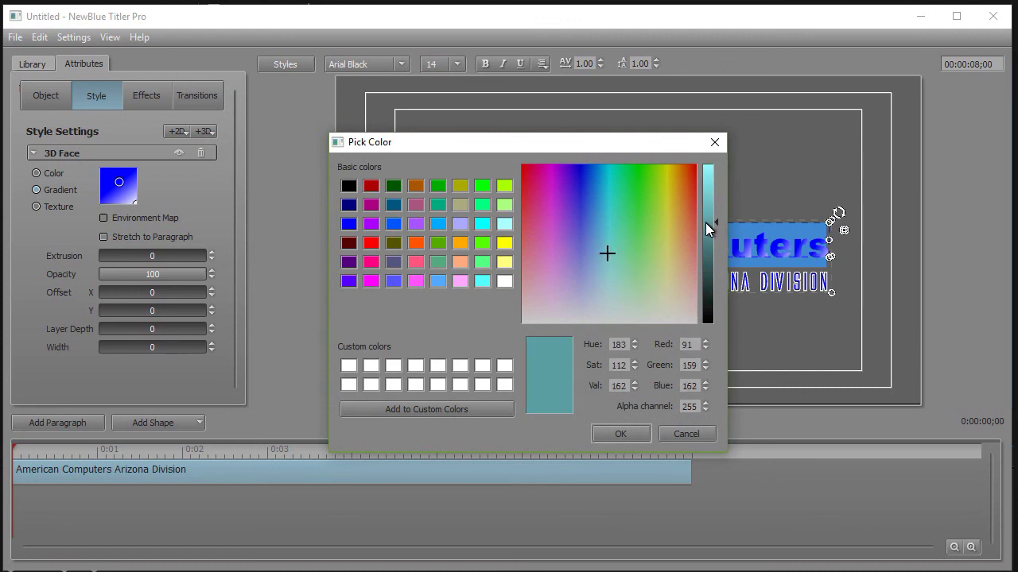
left_click(643, 438)
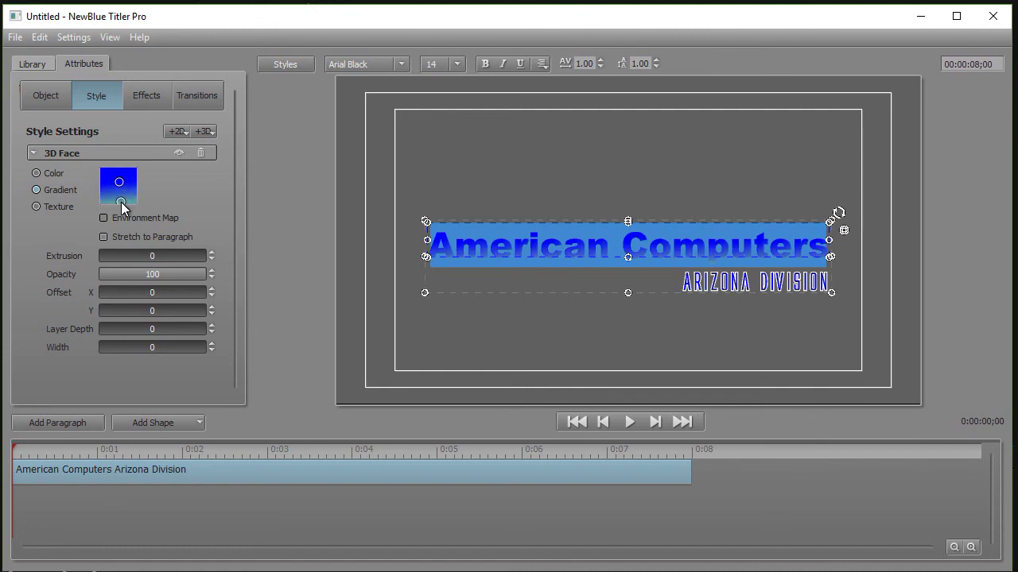
Step: Add a black outline to American Computers, thickened to about 10.3, and preview it
left_click(181, 132)
left_click(206, 165)
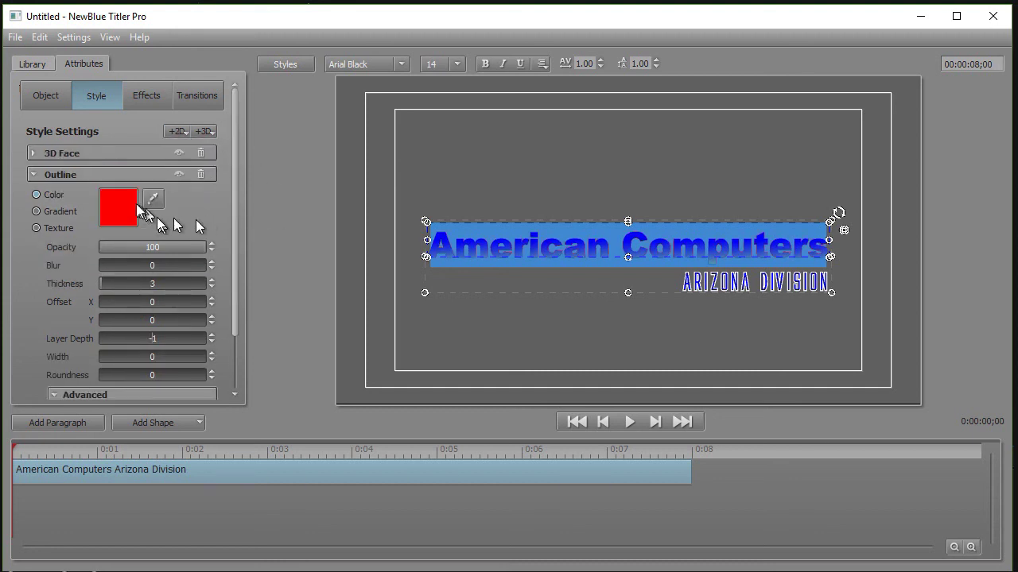
left_click(125, 208)
left_click(349, 187)
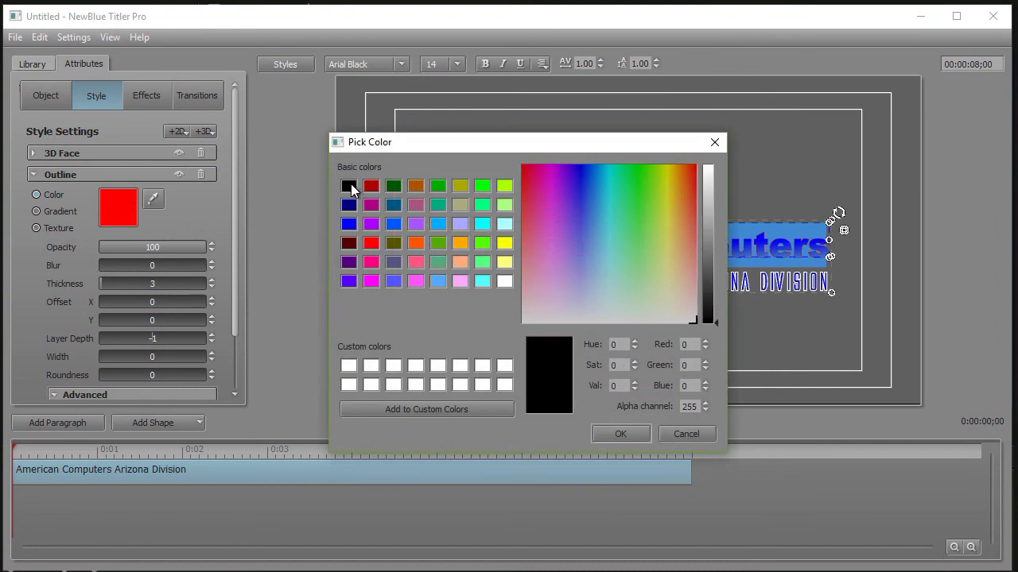
left_click(620, 434)
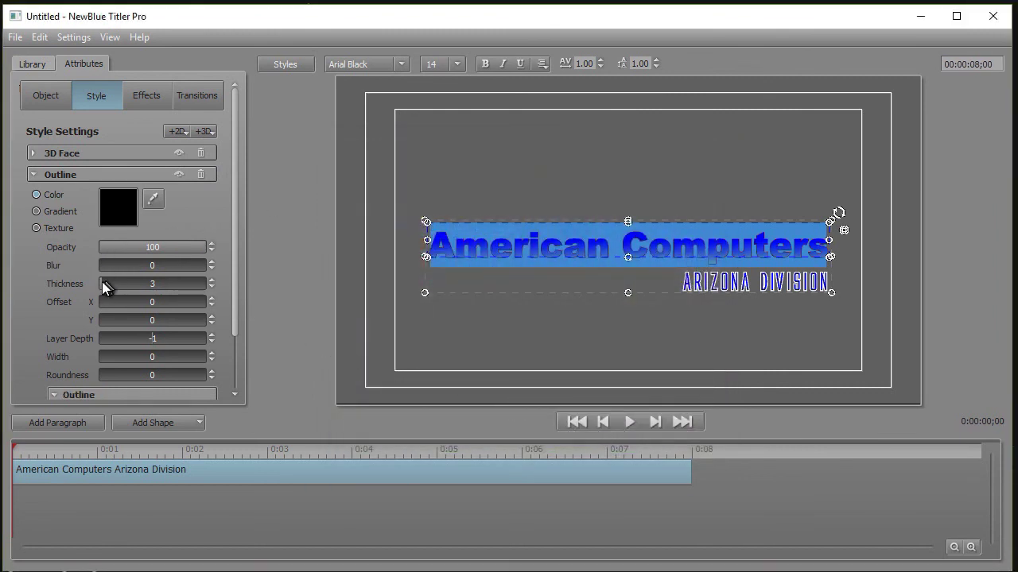
left_click_drag(102, 282, 119, 285)
left_click(555, 163)
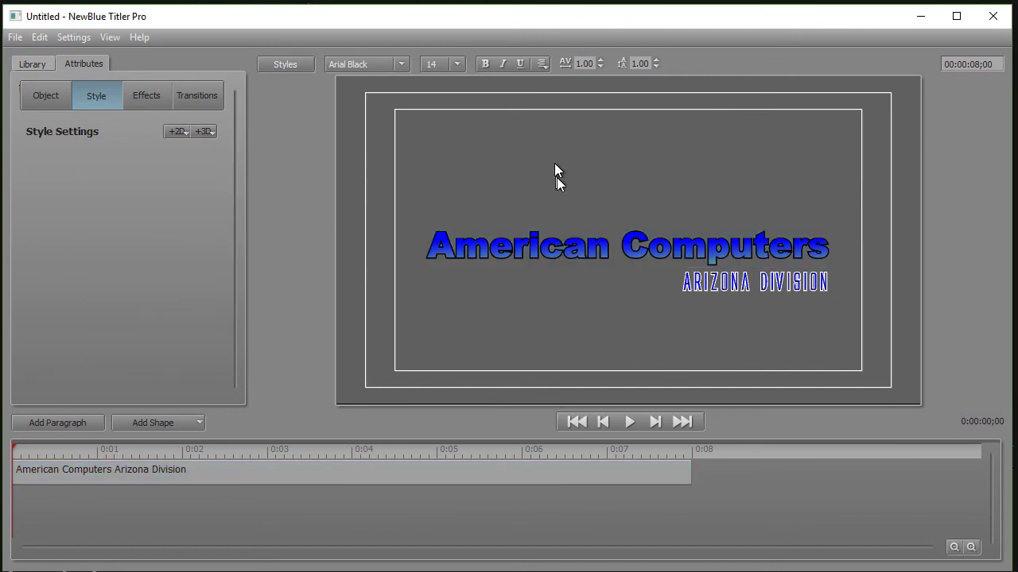
Step: Select the A of American, scale it up, and shift it slightly left
left_click(567, 242)
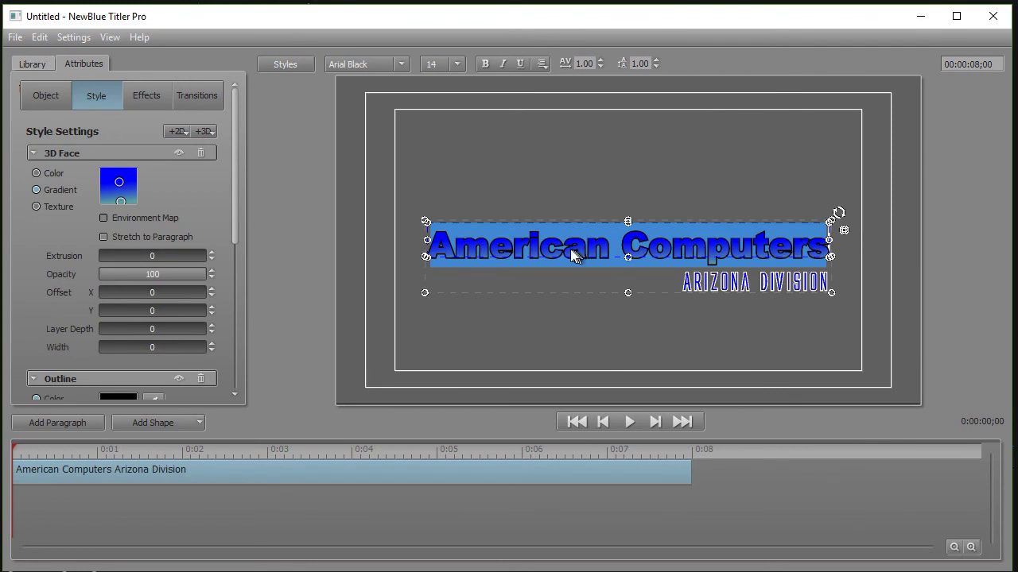
left_click(449, 249)
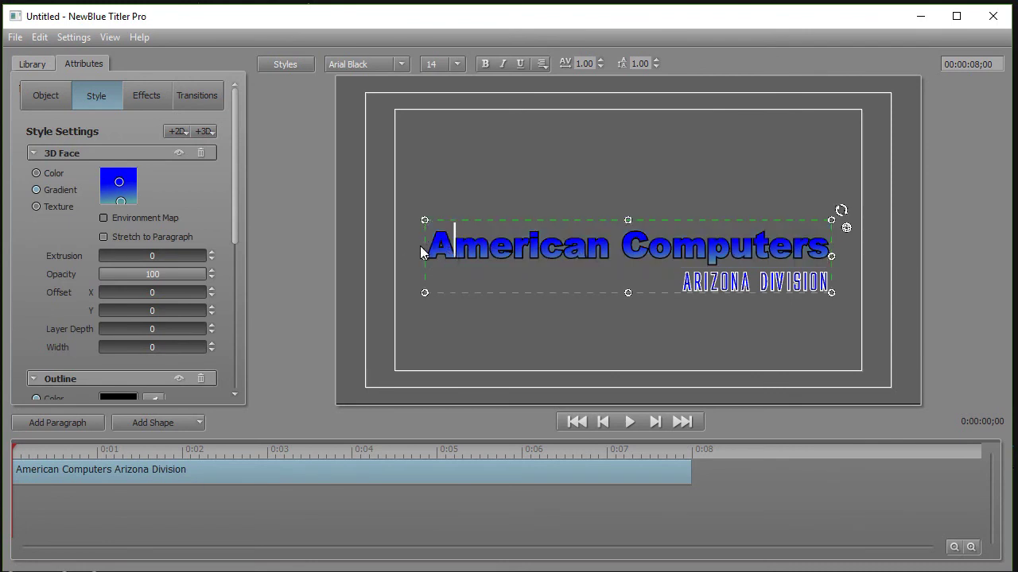
left_click_drag(450, 256, 430, 254)
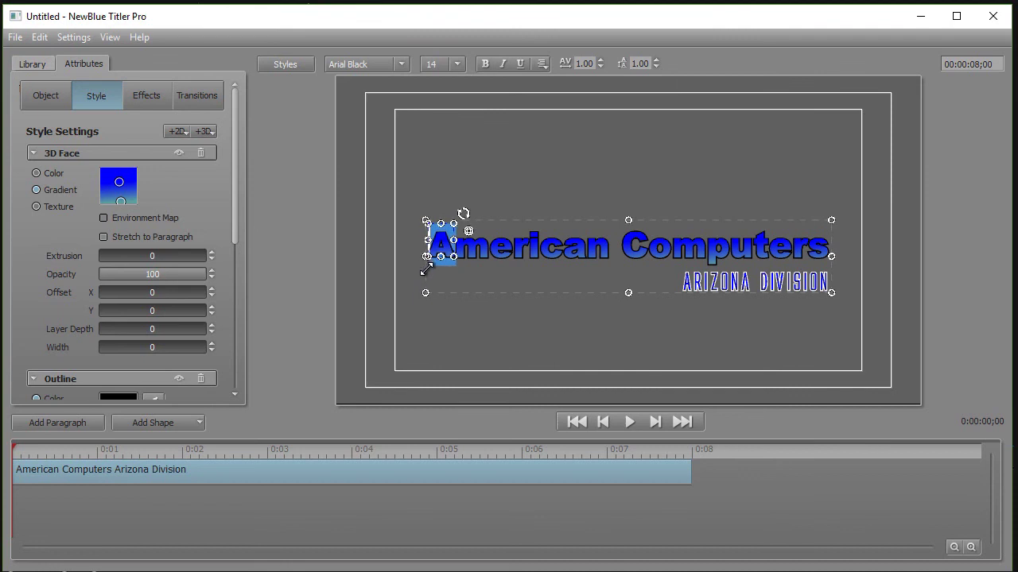
left_click_drag(427, 268, 410, 282)
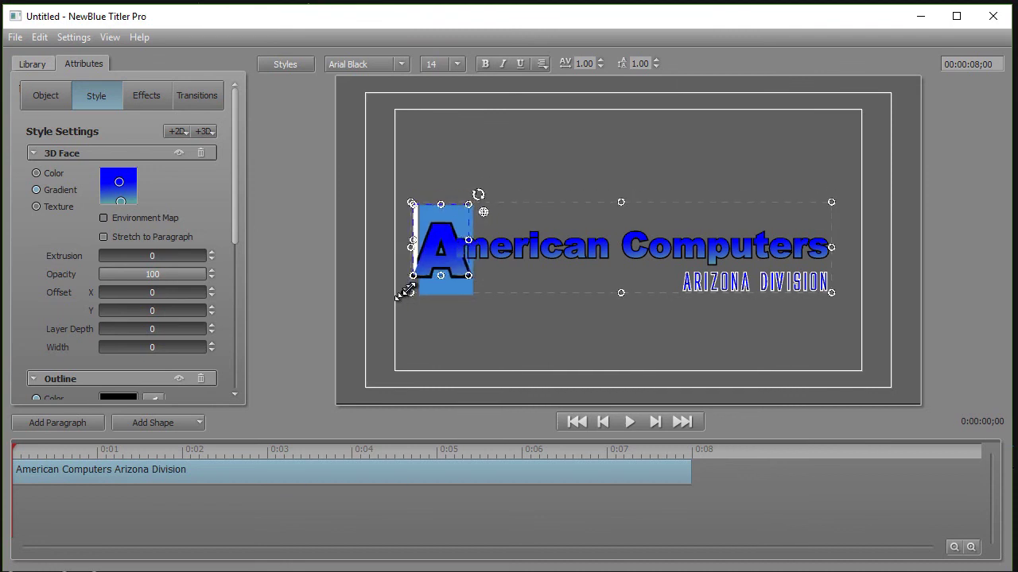
left_click_drag(405, 291, 411, 291)
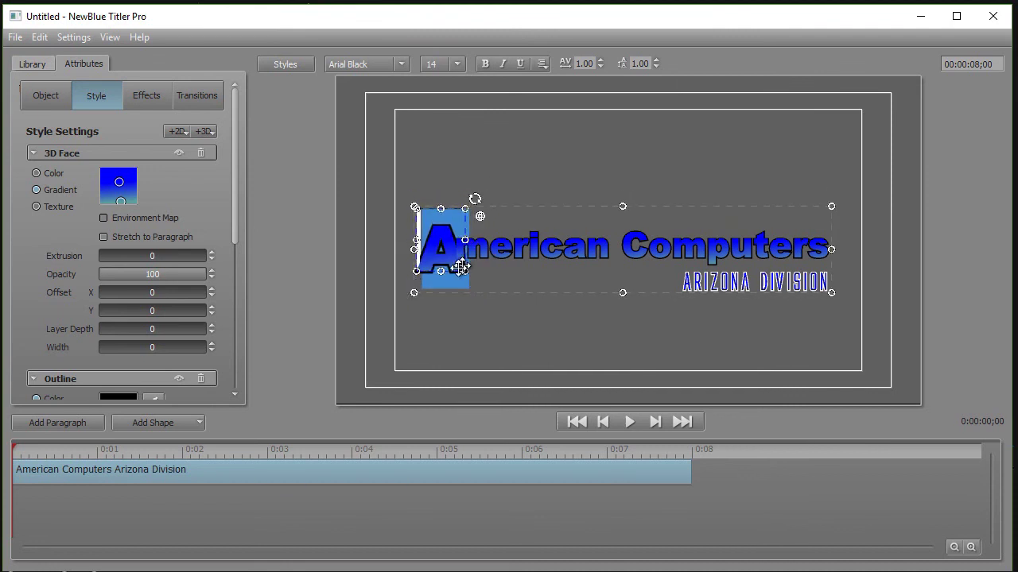
mouse_move(451, 267)
left_mouse_down()
mouse_move(435, 268)
mouse_move(441, 257)
mouse_move(439, 270)
left_mouse_up()
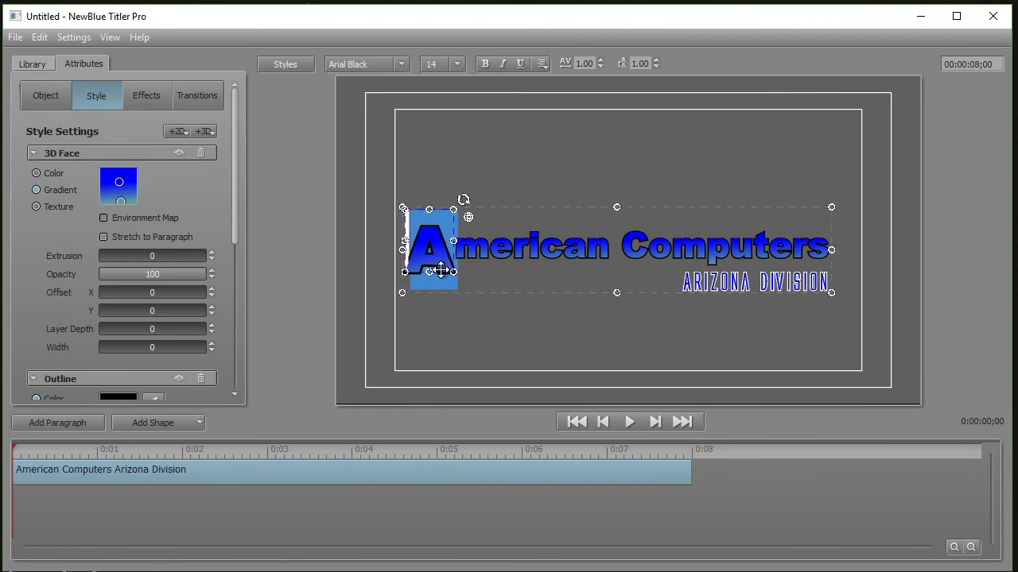
left_click(645, 246)
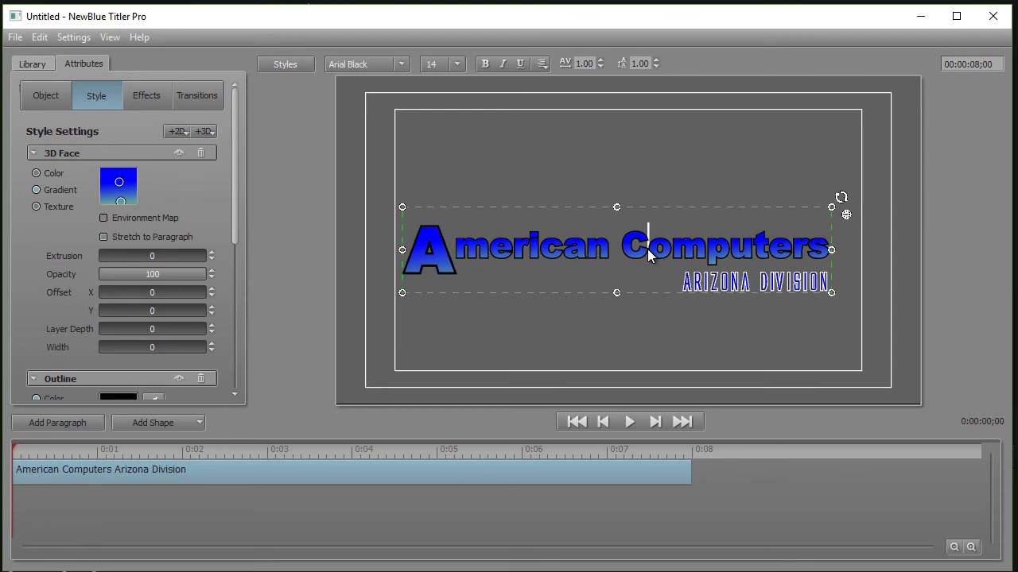
Step: Select the C of Computers and scale it up to match the enlarged A
left_click(640, 252)
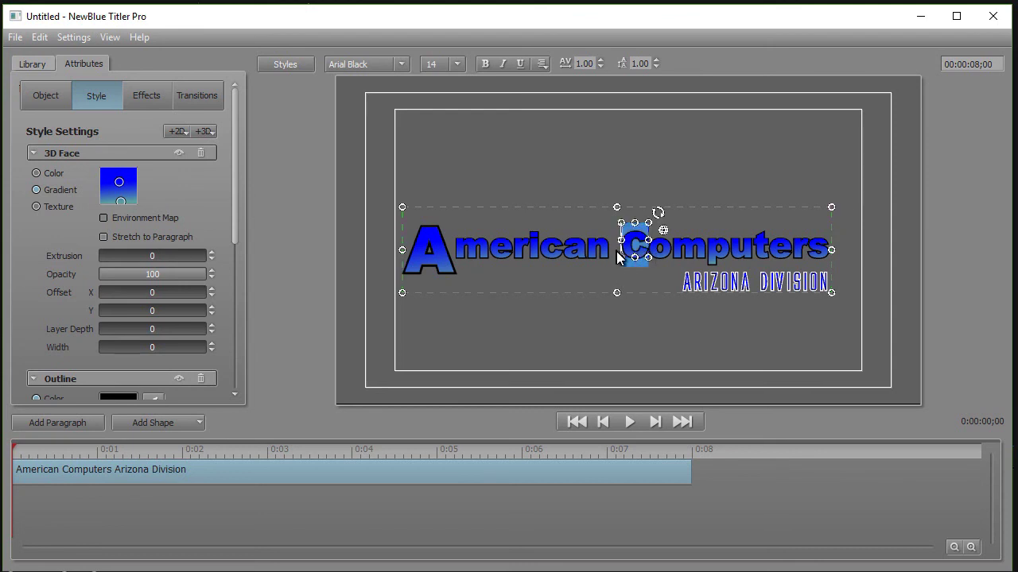
left_click_drag(619, 255, 635, 272)
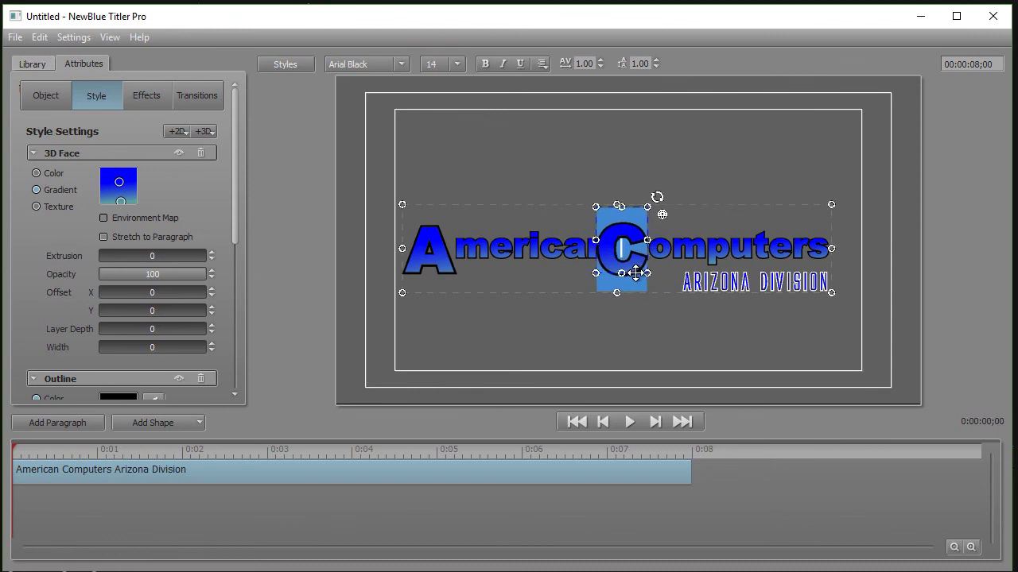
left_click(589, 245)
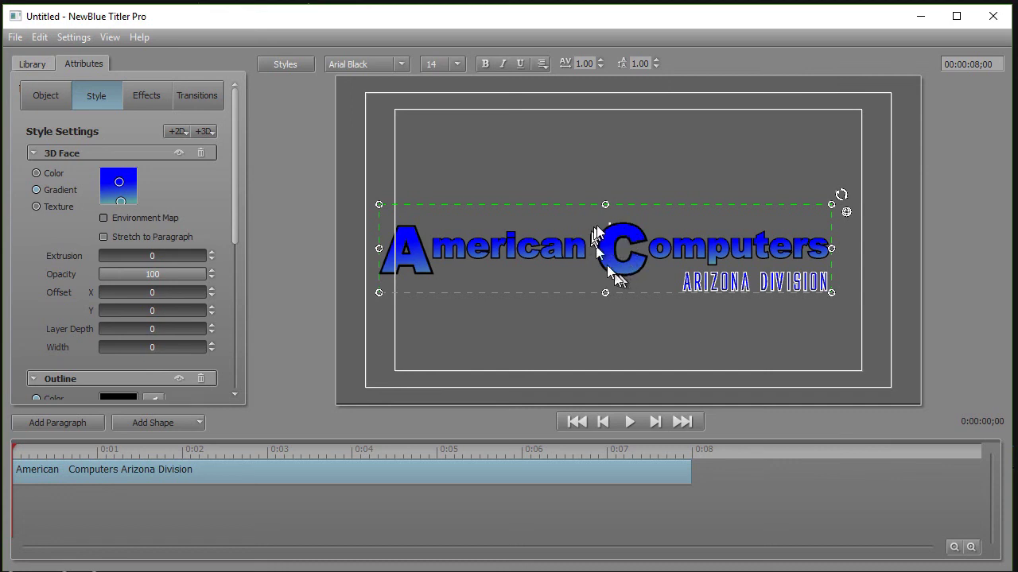
left_click(634, 240)
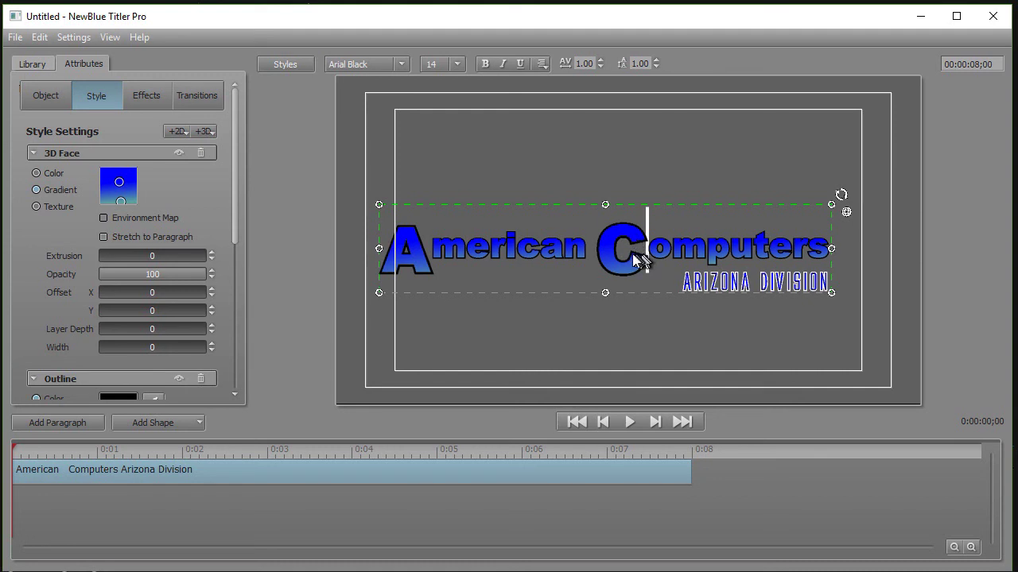
left_click_drag(648, 259, 621, 259)
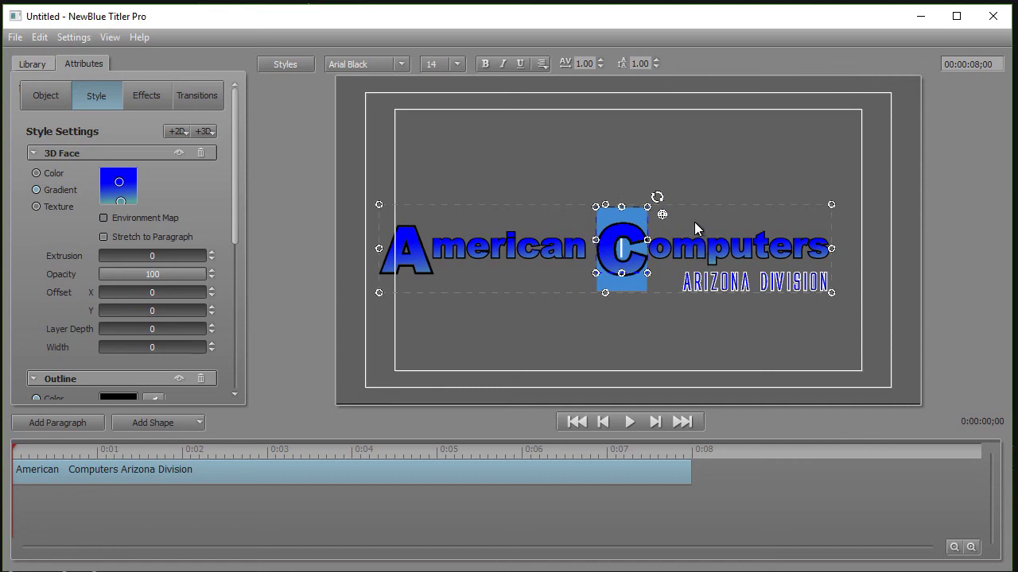
left_click(640, 322)
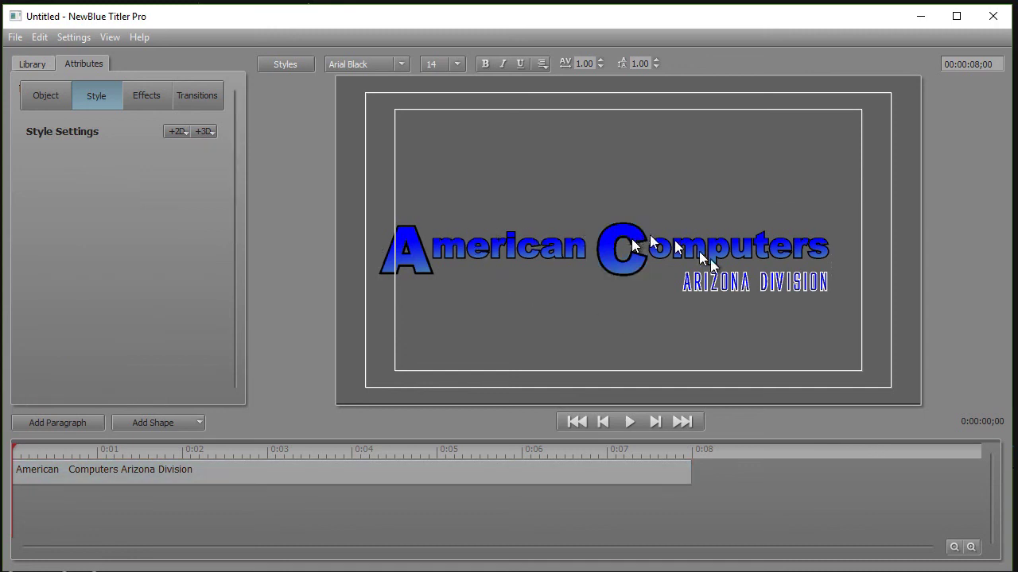